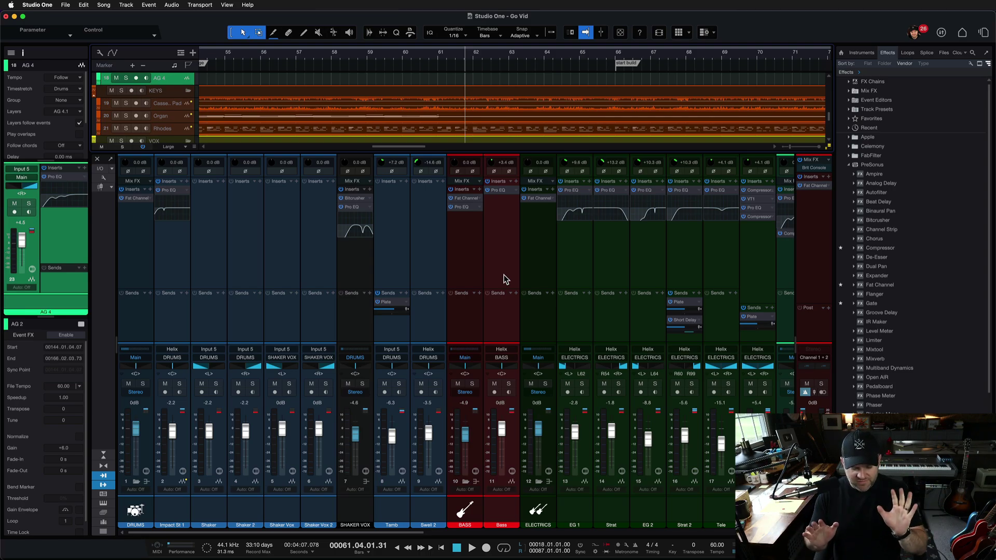
- Check the Mac channel's fader level in Universal Control and return to Studio One to play the song briefly
{"action": "key", "text": "super+Tab"}
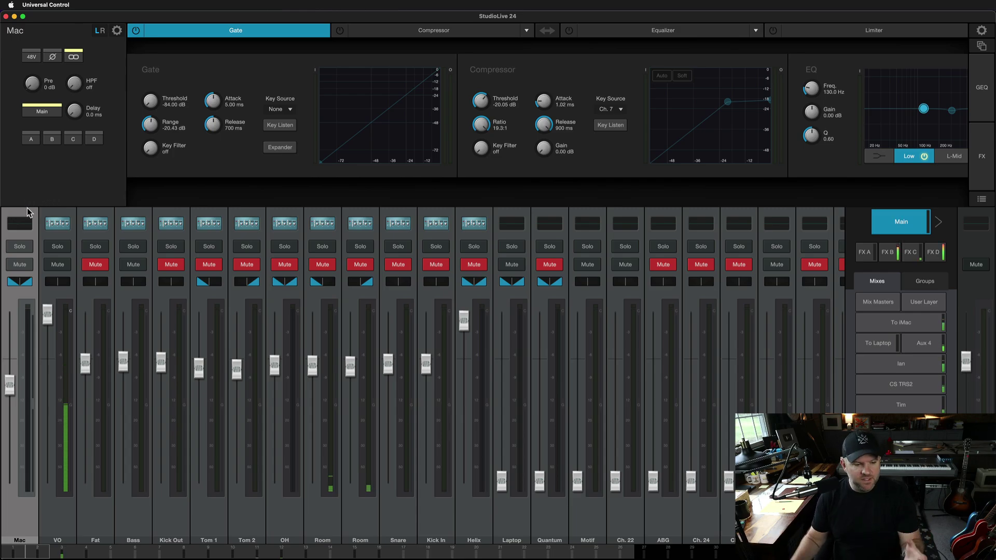
{"action": "mouse_move", "coordinate": [27, 401]}
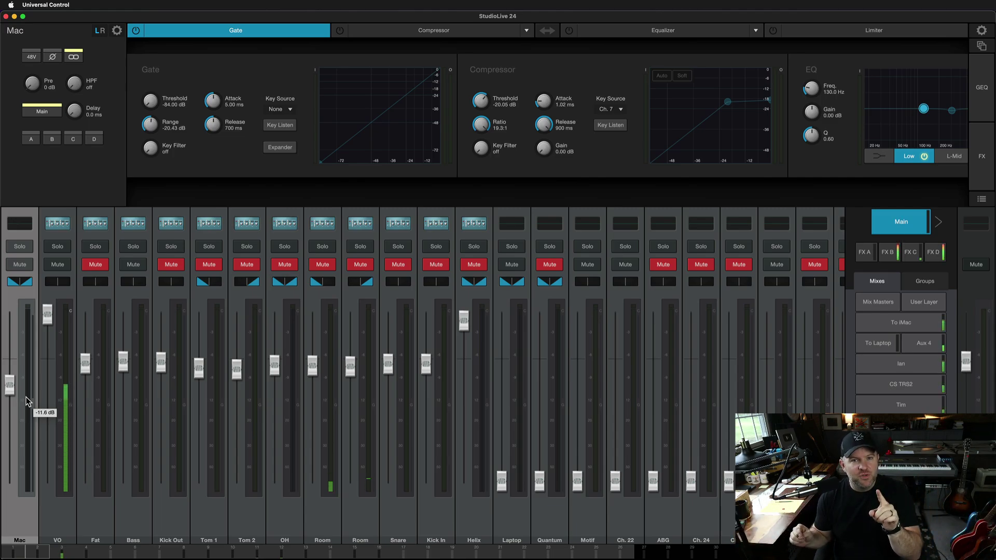
{"action": "key", "text": "super+Tab"}
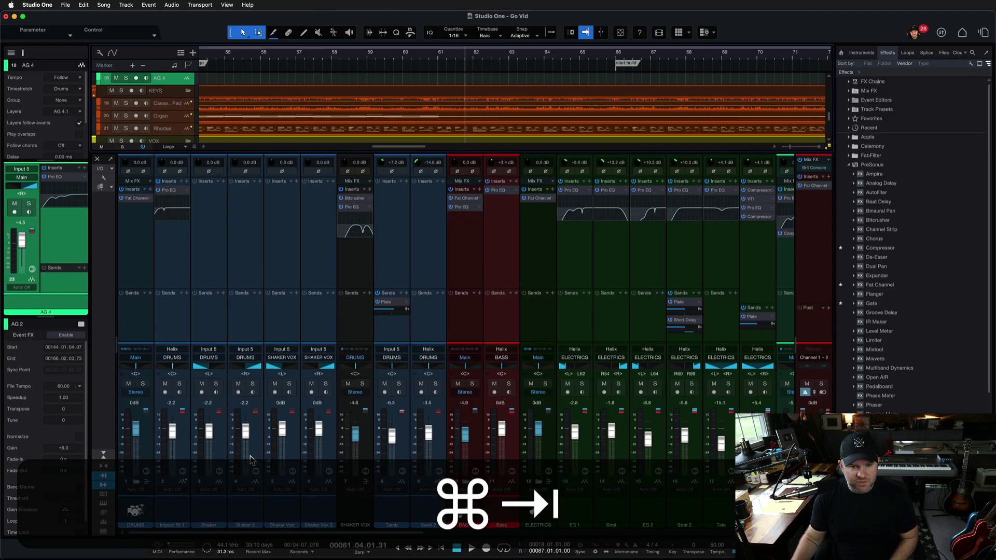
{"action": "key", "text": "space"}
{"action": "key", "text": "space"}
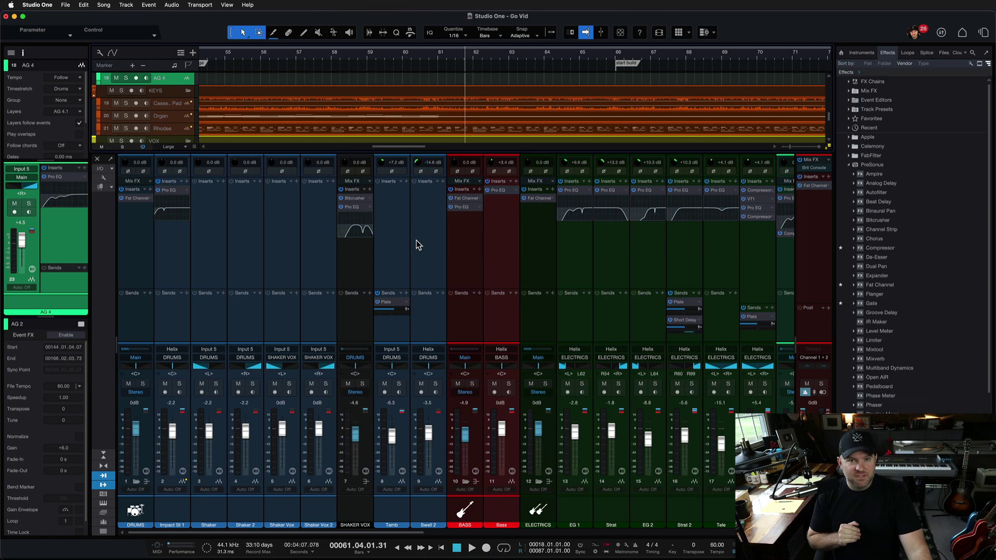
- Place the song's playback cursor in bar 18, shortly after the Start marker
{"action": "scroll", "coordinate": [409, 110], "scroll_direction": "left", "scroll_amount": 10}
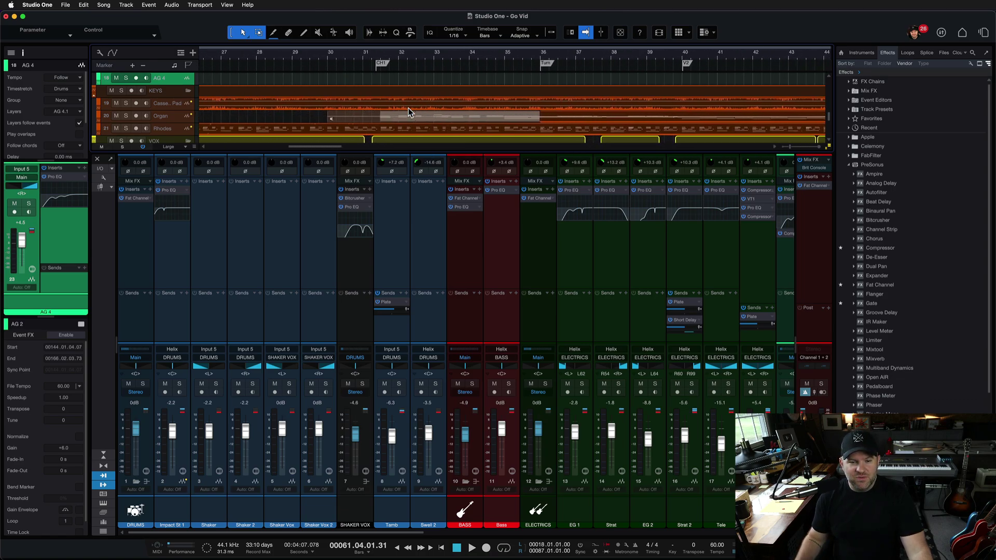
{"action": "scroll", "coordinate": [408, 110], "scroll_direction": "left", "scroll_amount": 6}
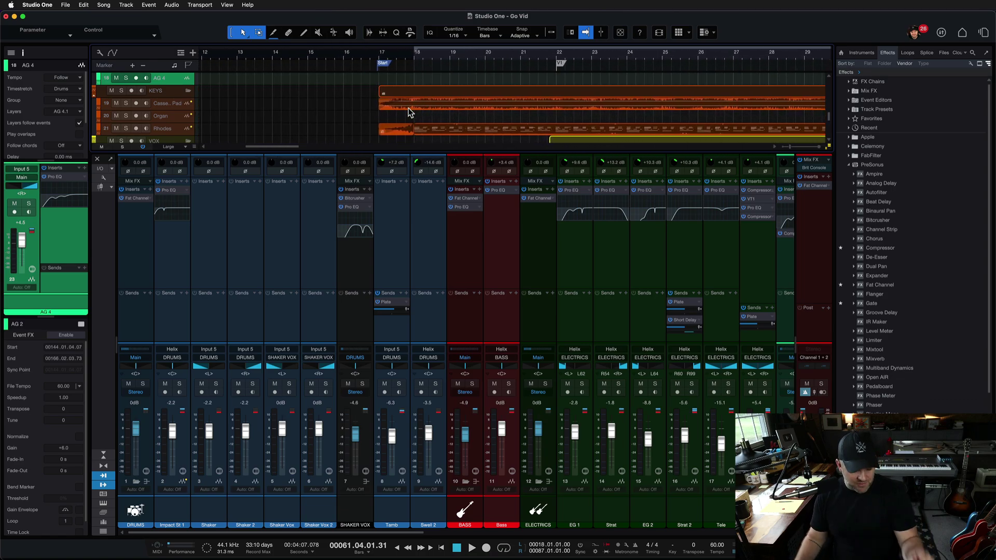
{"action": "scroll", "coordinate": [409, 107], "scroll_direction": "left", "scroll_amount": 1}
{"action": "left_click", "coordinate": [437, 60]}
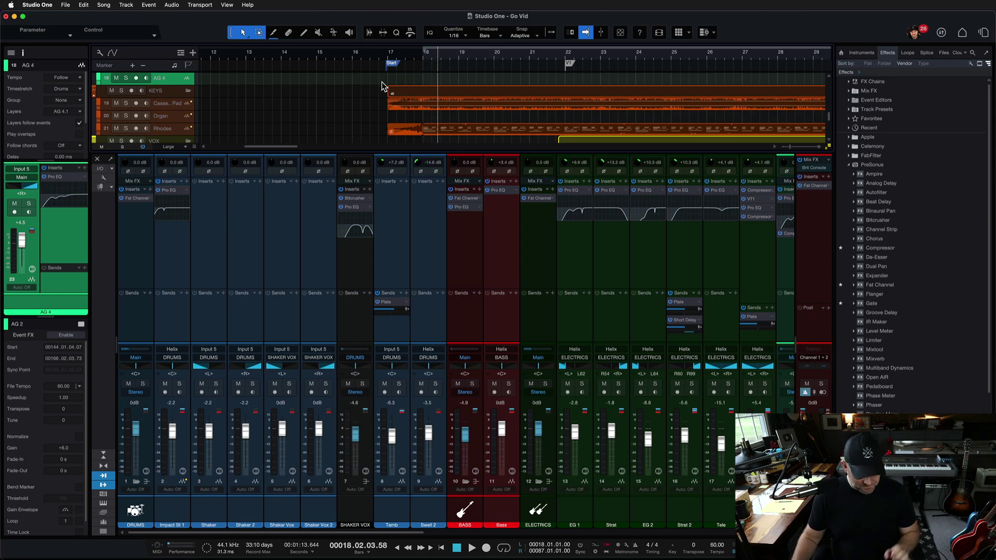
- Switch to Universal Control and compare the channel settings of Mac and VO, leaving the VO channel selected
{"action": "key", "text": "super+Tab"}
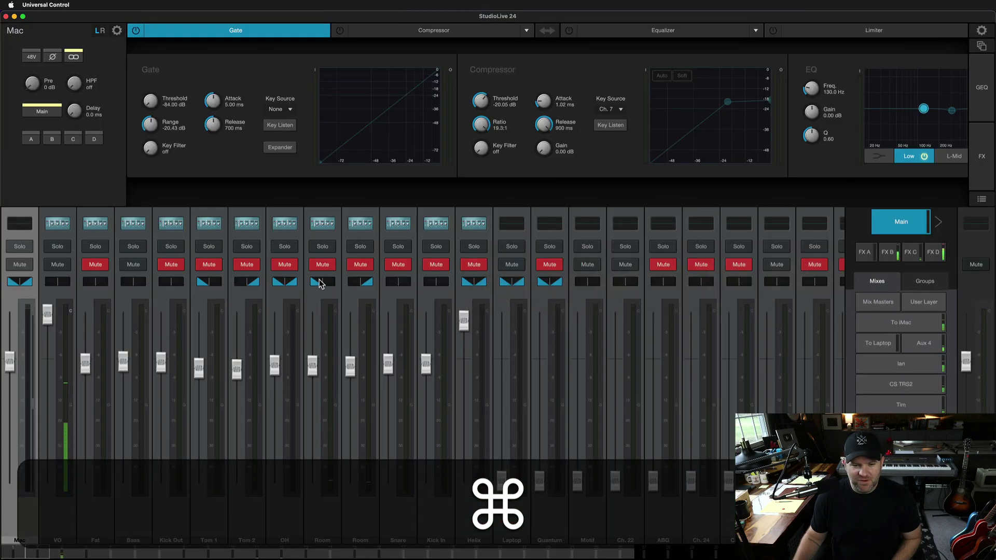
{"action": "left_click", "coordinate": [58, 531]}
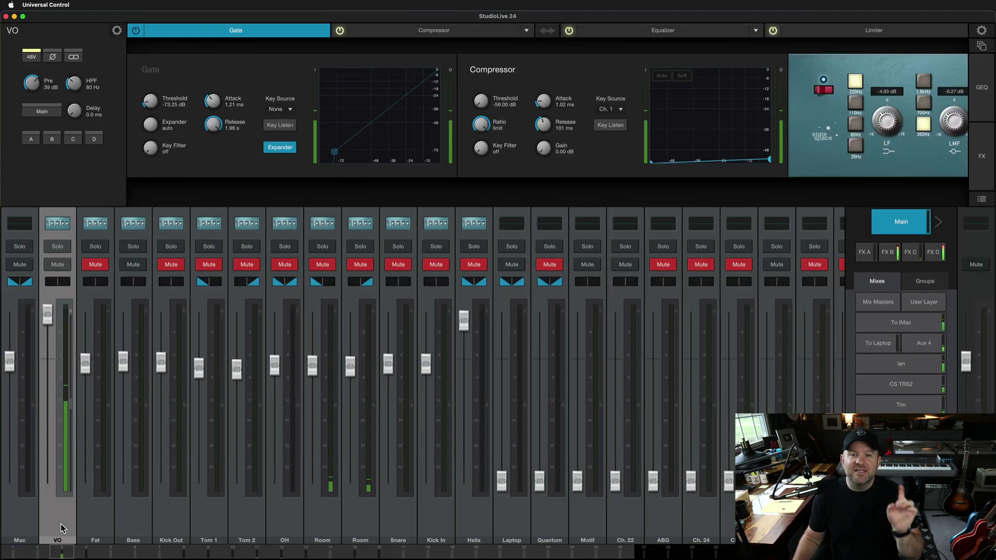
{"action": "left_click", "coordinate": [18, 524]}
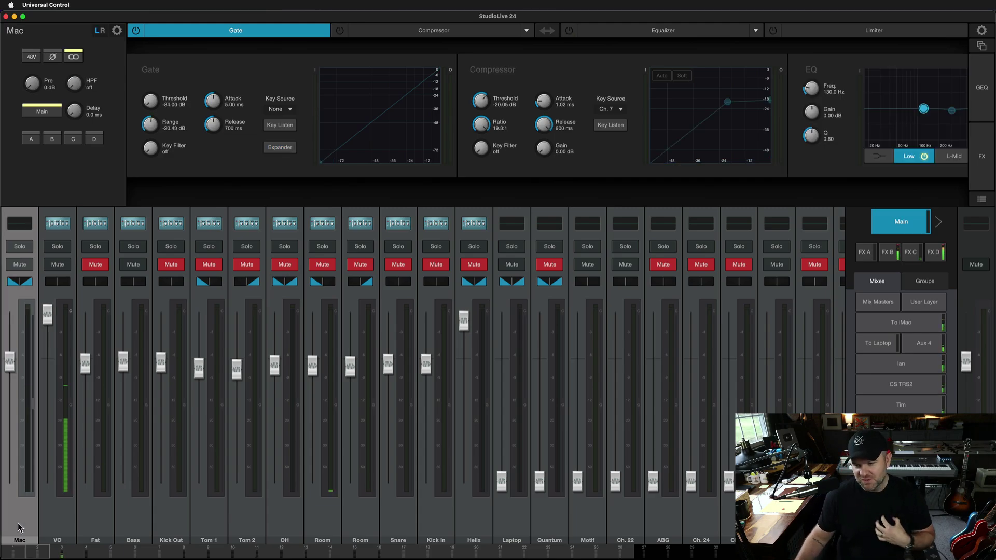
{"action": "left_click", "coordinate": [61, 521]}
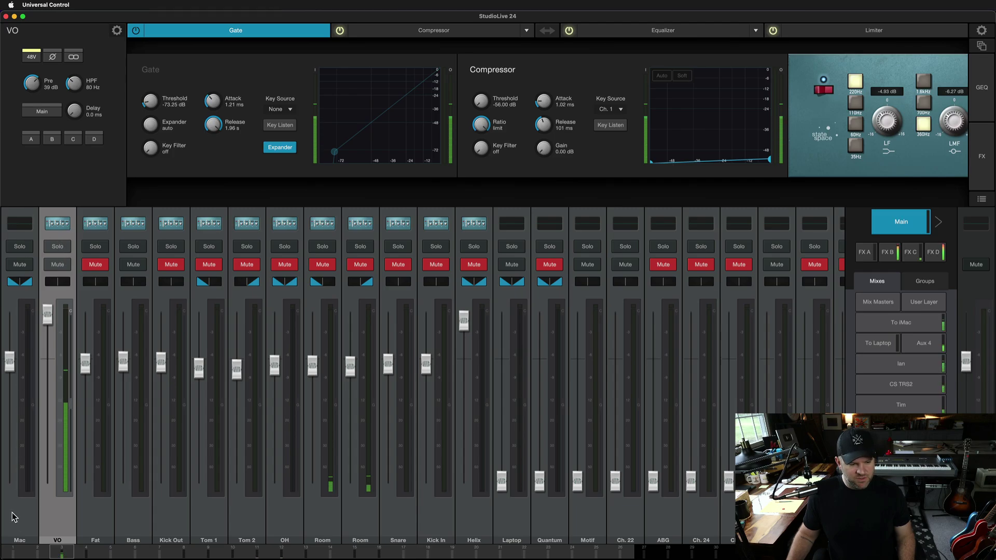
{"action": "left_click", "coordinate": [11, 531]}
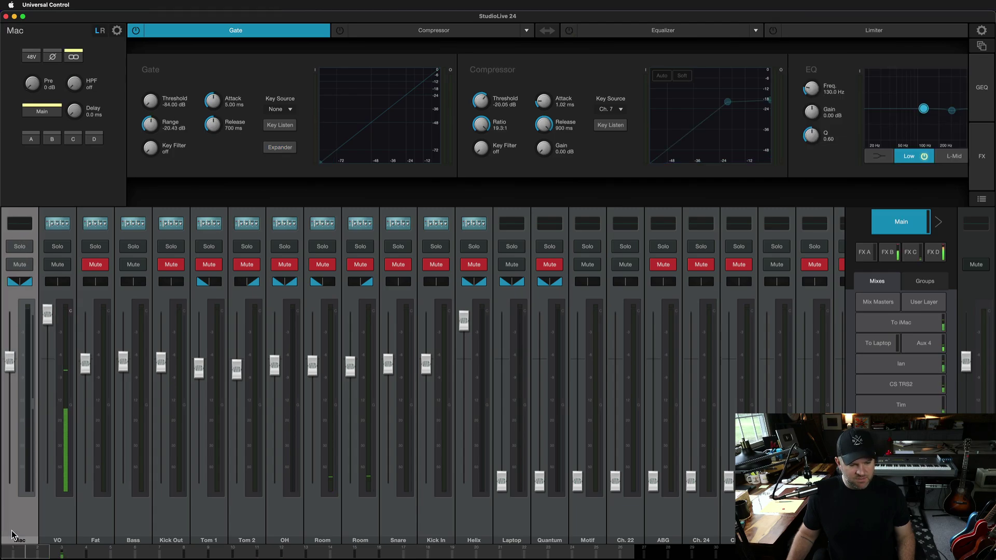
{"action": "left_click", "coordinate": [52, 520]}
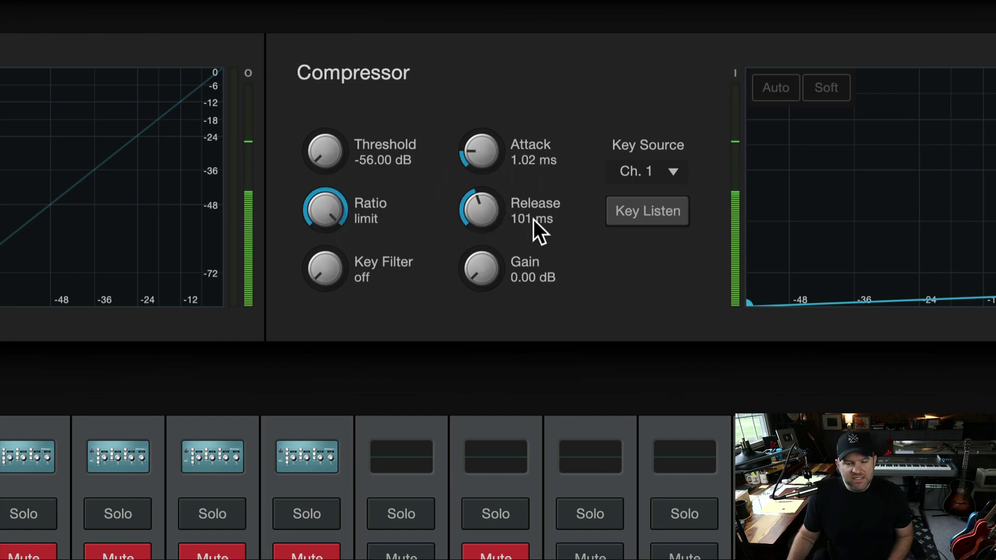
- Set the VO channel compressor's release to 95.0 ms and view its available key sources
{"action": "mouse_move", "coordinate": [483, 207]}
{"action": "left_mouse_down"}
{"action": "mouse_move", "coordinate": [473, 291]}
{"action": "mouse_move", "coordinate": [488, 215]}
{"action": "left_mouse_up"}
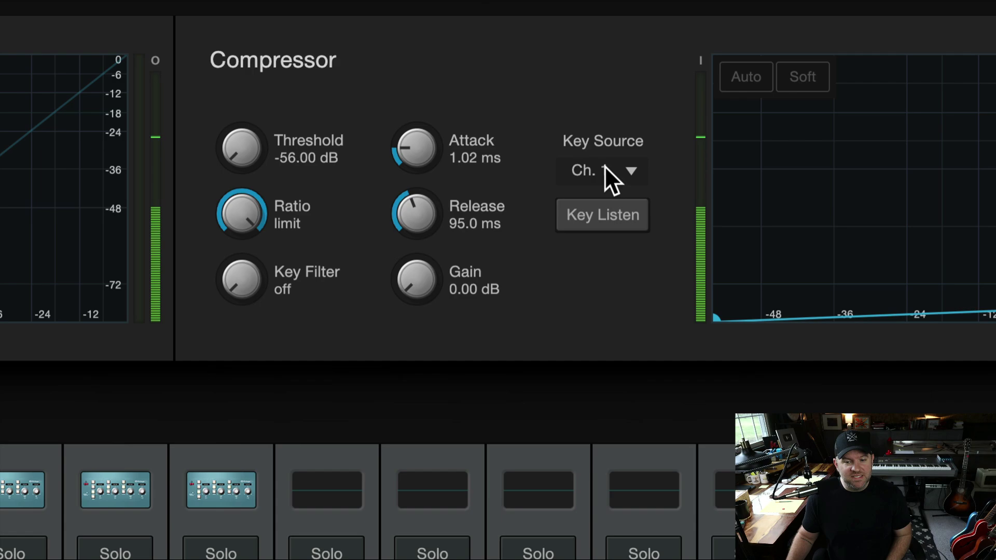
{"action": "left_click", "coordinate": [604, 168]}
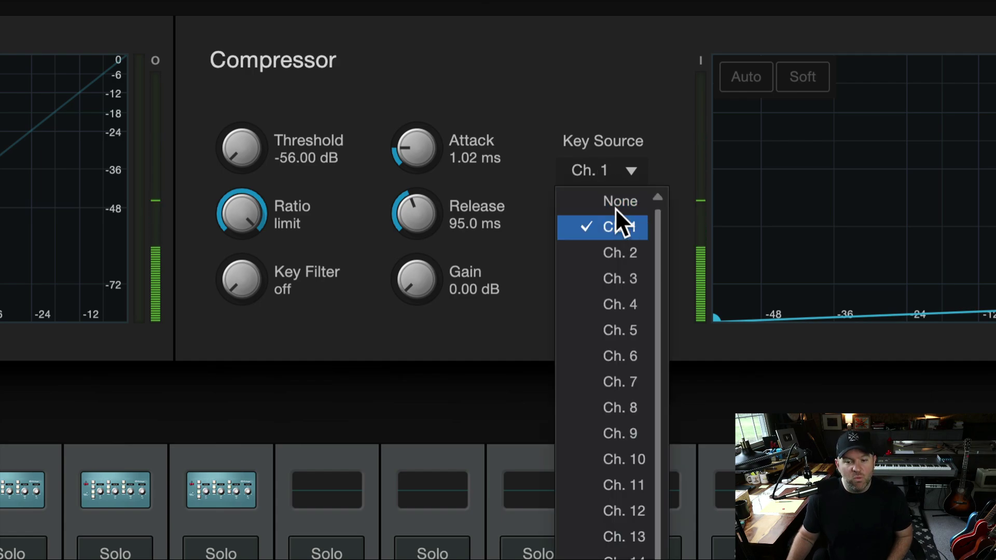
{"action": "left_click", "coordinate": [609, 104]}
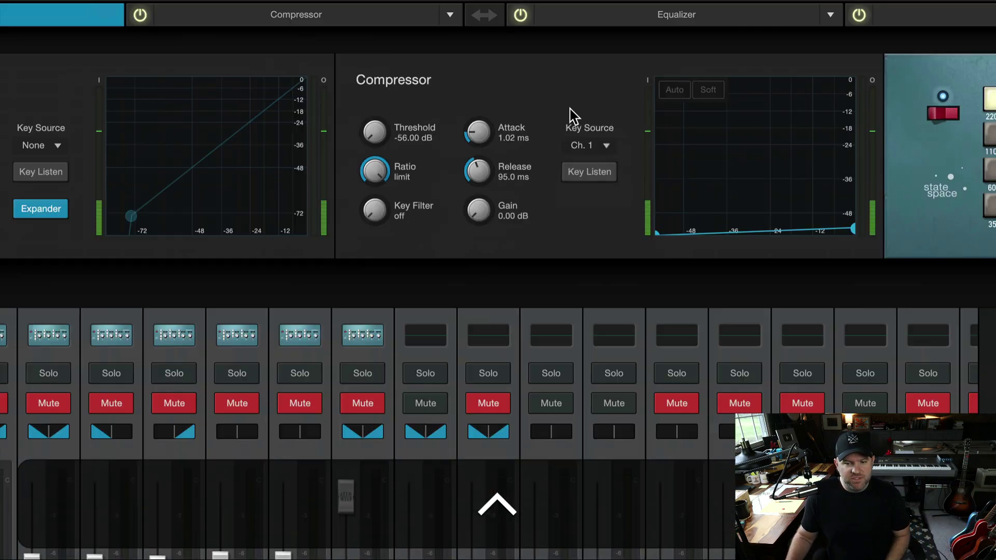
- Switch to Studio One and lower its window to uncover the VO compressor's meters while playing the song
{"action": "key", "text": "ctrl+super+Tab"}
{"action": "key", "text": "super+Tab"}
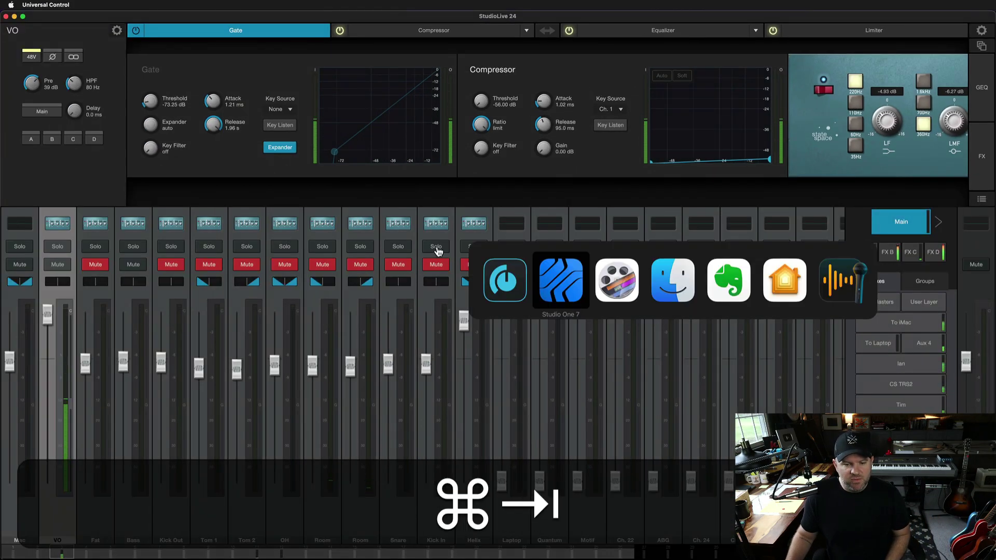
{"action": "left_click", "coordinate": [560, 282]}
{"action": "left_click_drag", "start_coordinate": [583, 20], "coordinate": [579, 302]}
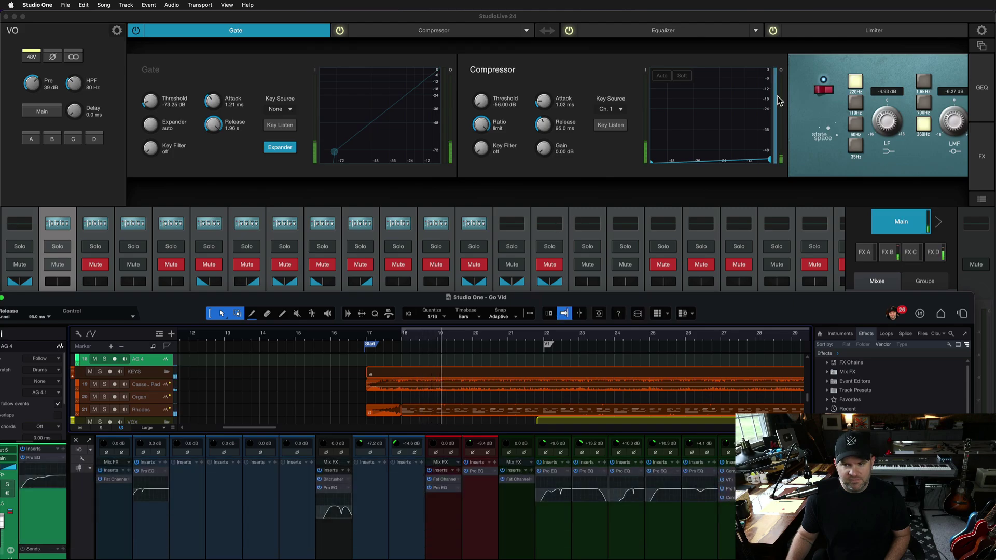
{"action": "key", "text": "space"}
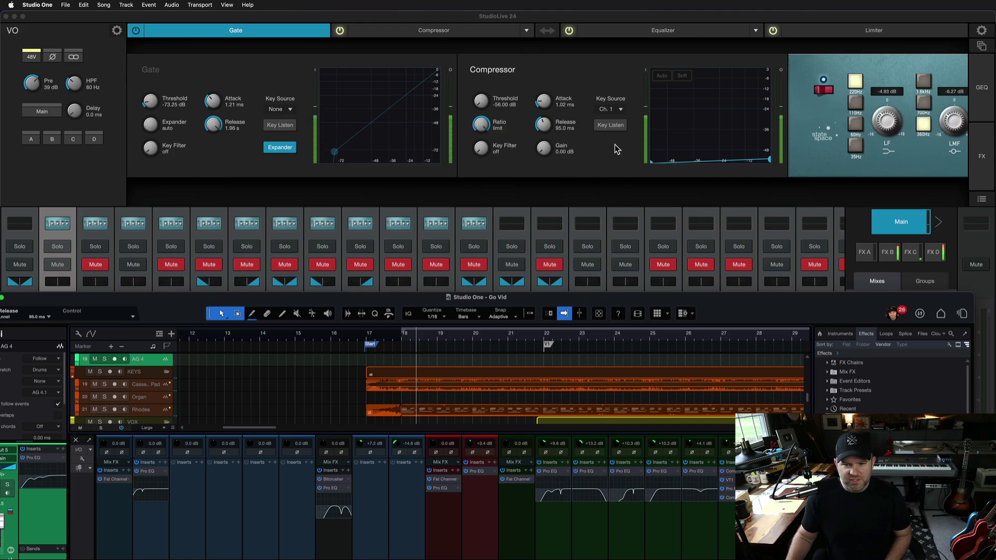
- Set the VO compressor's release to 53.7 ms and play the song in Studio One to check the gain reduction
{"action": "left_click_drag", "start_coordinate": [540, 127], "coordinate": [542, 130]}
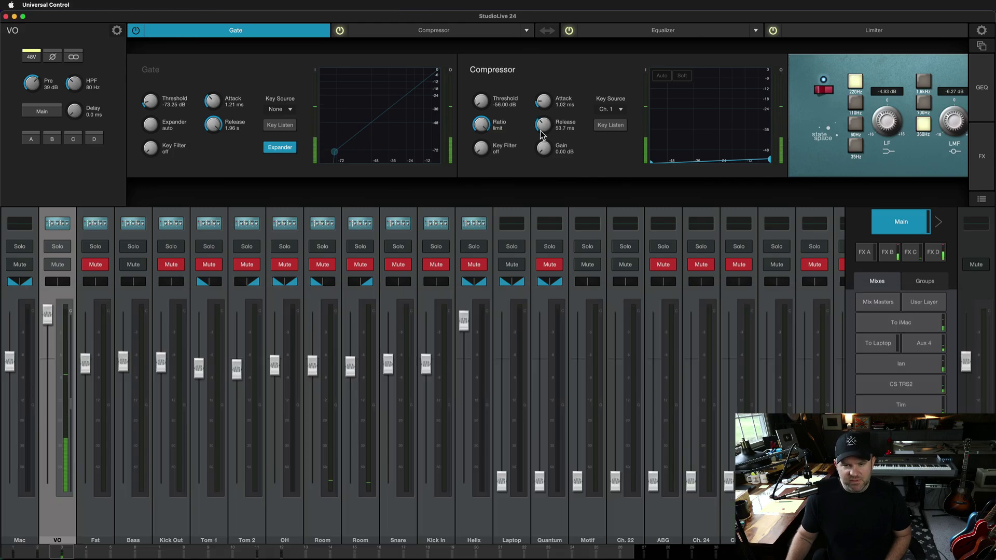
{"action": "key", "text": "super+Tab"}
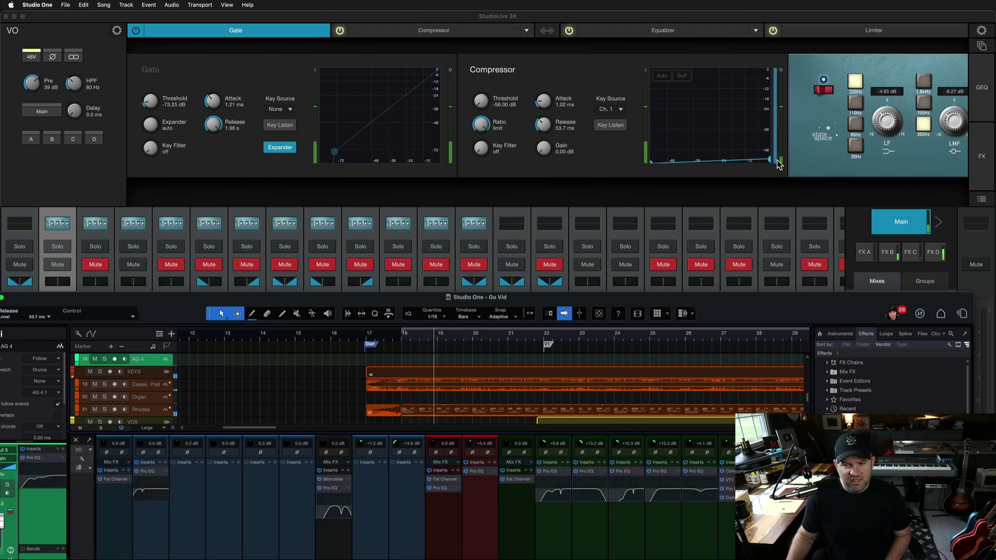
{"action": "key", "text": "super+Tab"}
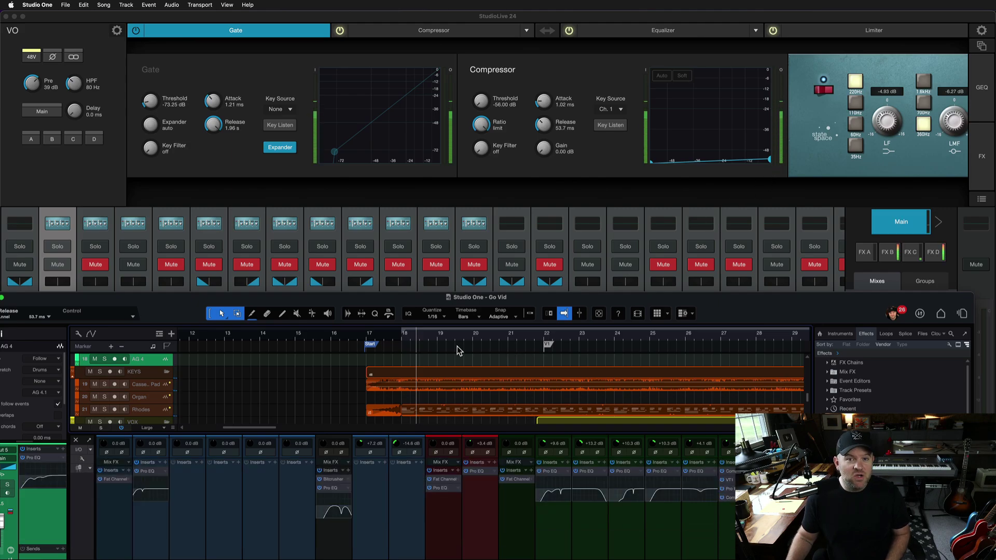
{"action": "key", "text": "super+Tab"}
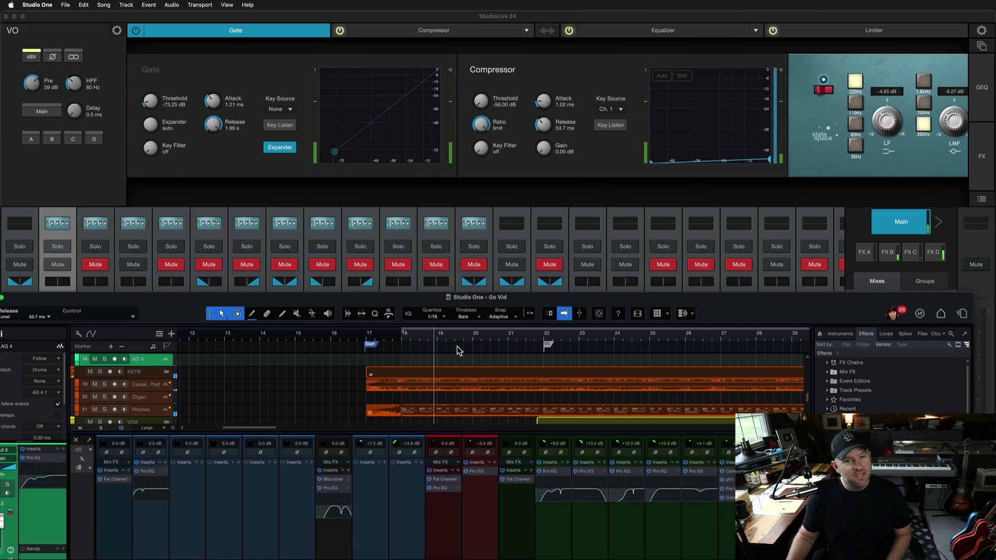
{"action": "key", "text": "space"}
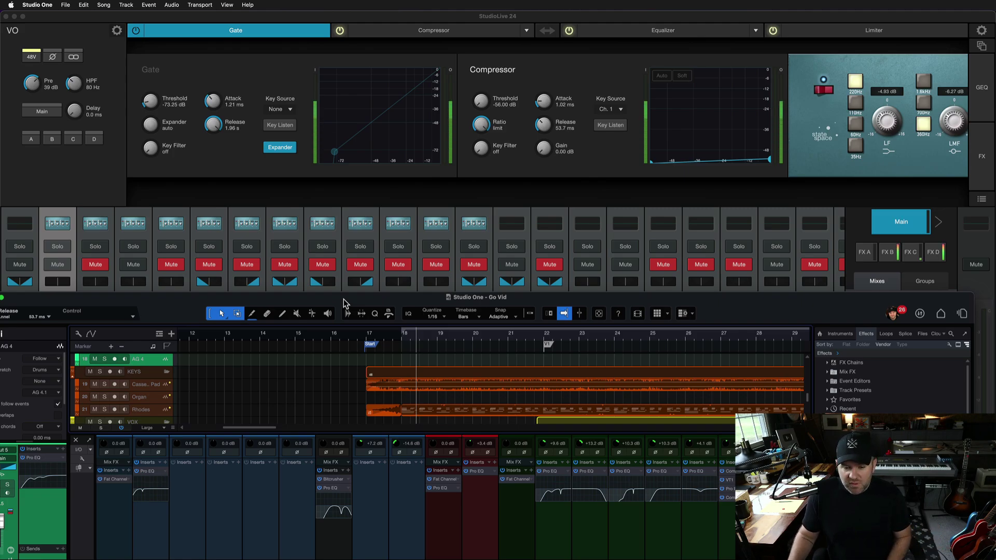
{"action": "key", "text": "space"}
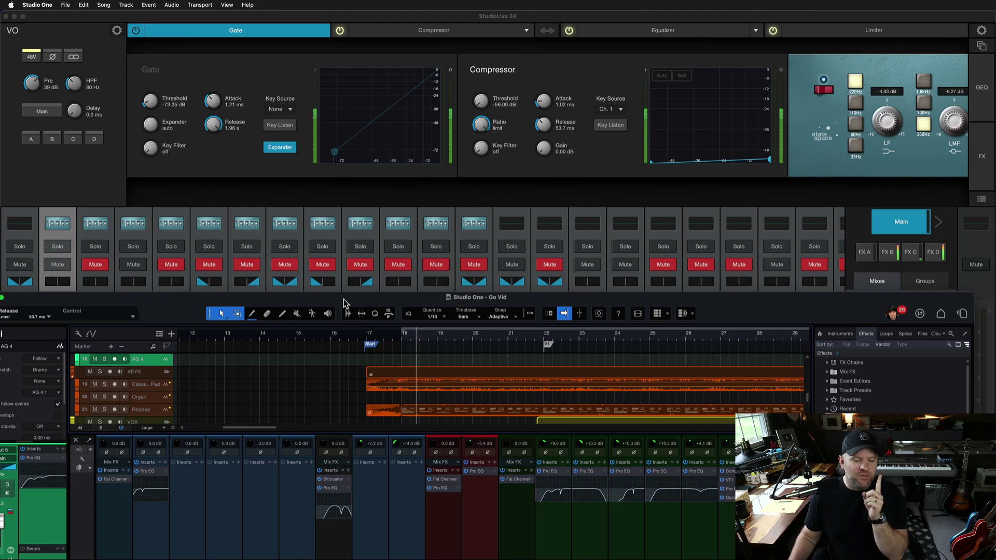
{"action": "left_click_drag", "start_coordinate": [344, 299], "coordinate": [360, 4]}
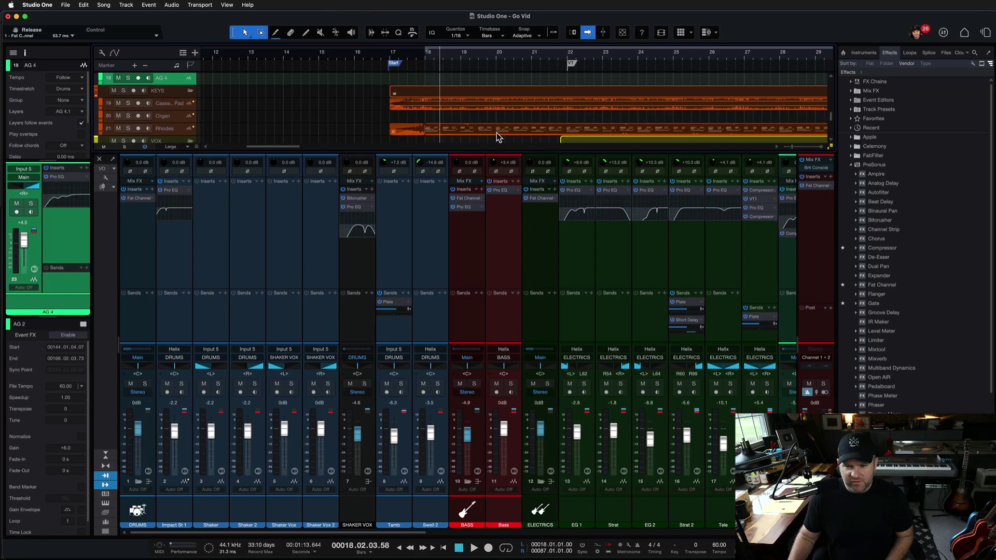
- Play the song from bar 64, shortly before the start build marker, and save it
{"action": "scroll", "coordinate": [637, 134], "scroll_direction": "right", "scroll_amount": 10}
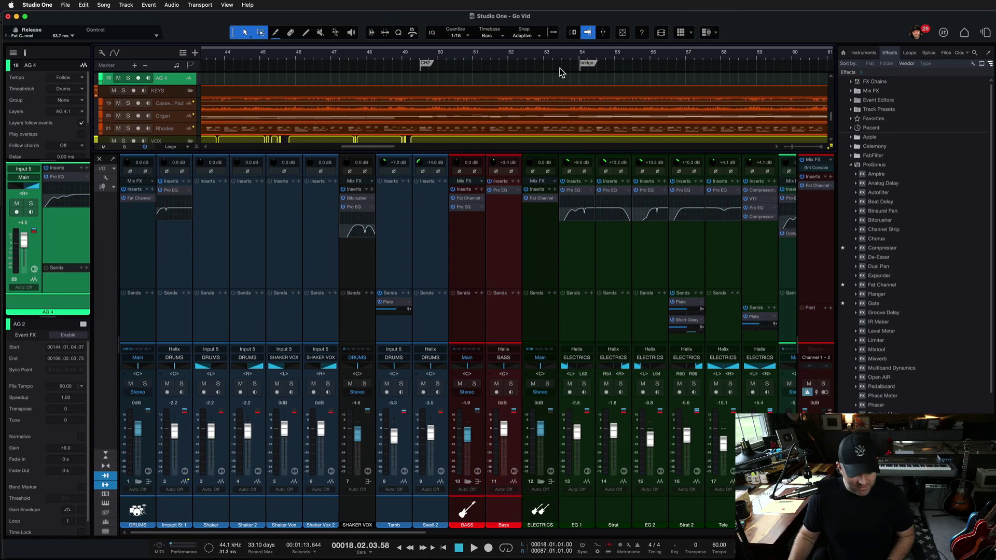
{"action": "scroll", "coordinate": [559, 72], "scroll_direction": "right", "scroll_amount": 5}
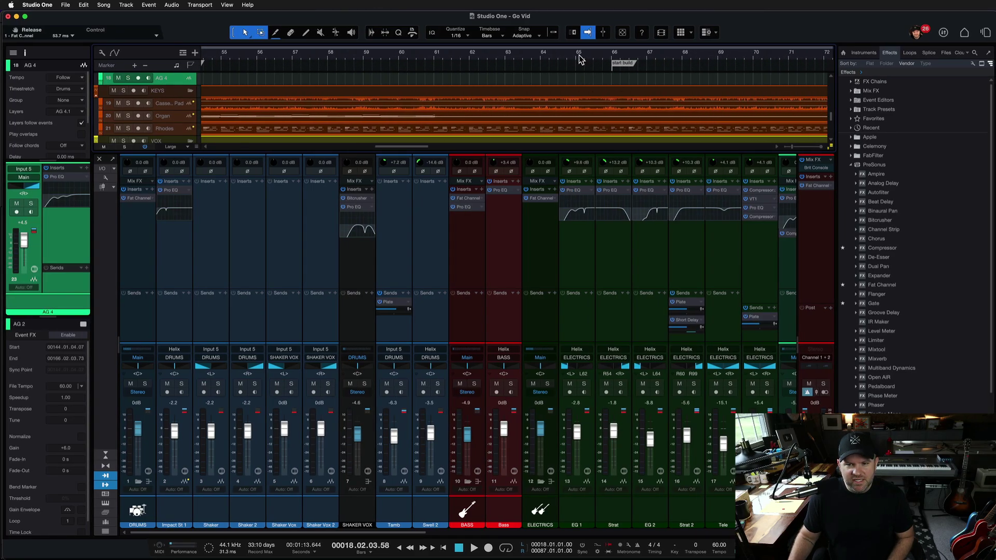
{"action": "left_click", "coordinate": [559, 59]}
{"action": "key", "text": "space"}
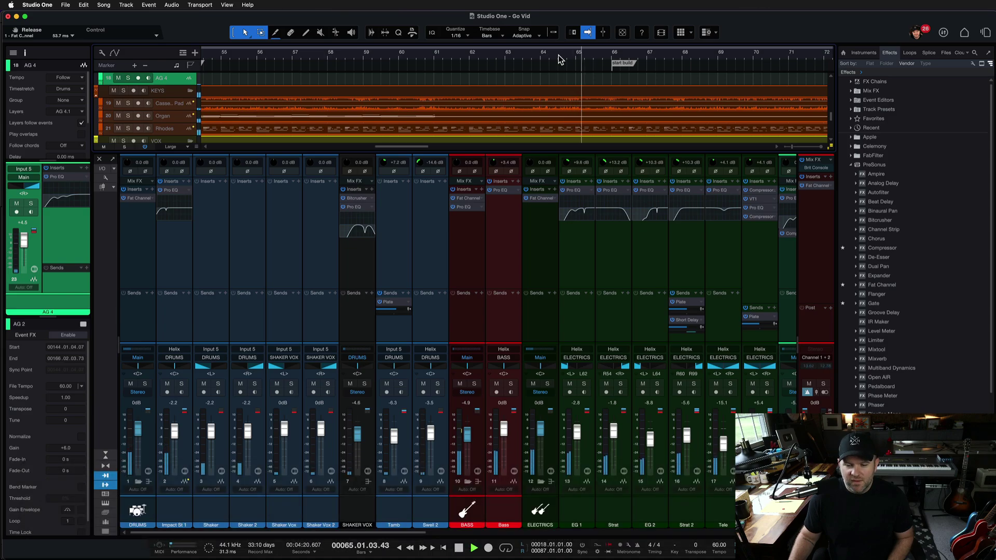
{"action": "key", "text": "space"}
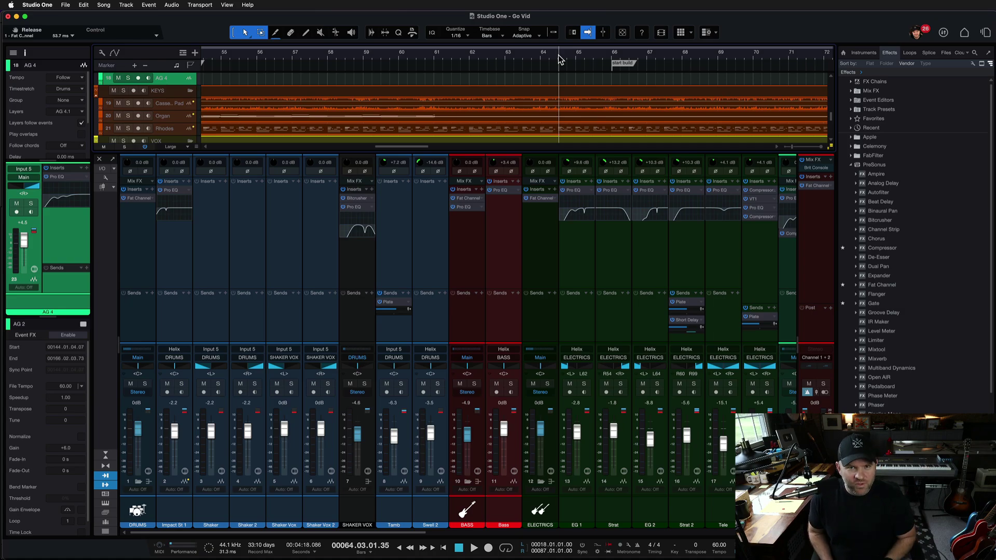
{"action": "key", "text": "super+s"}
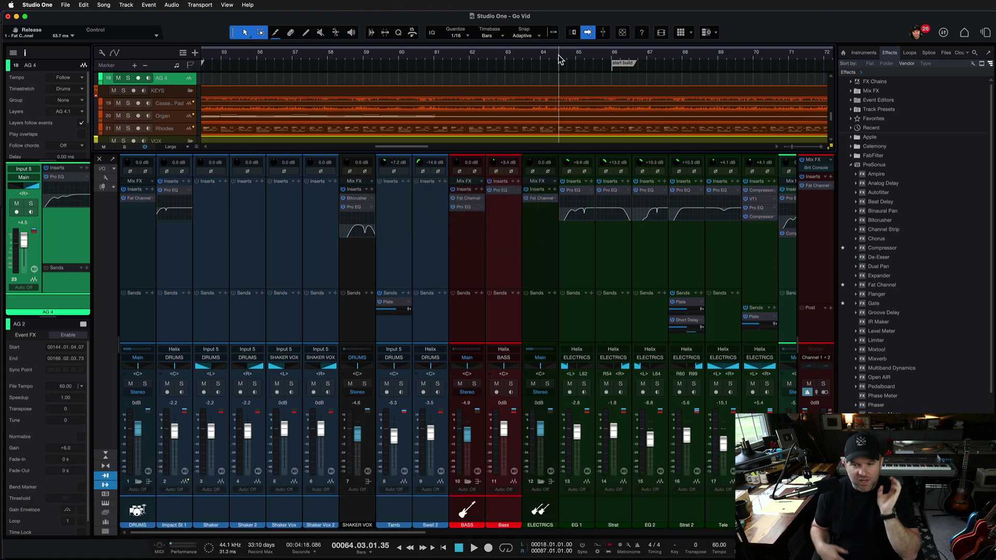
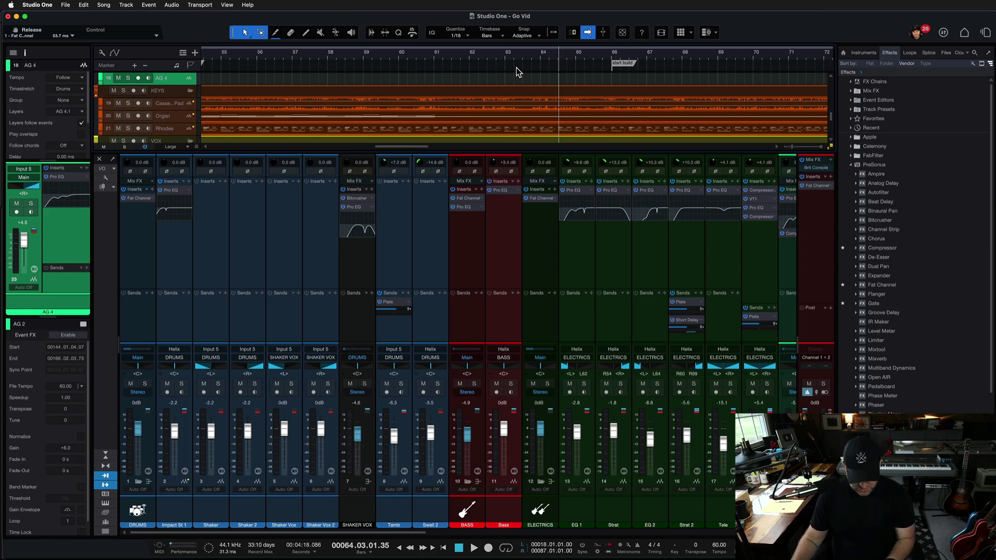
- Hide the mixer and add one mono audio track named TONE with VO Mic as its input
{"action": "key", "text": "F3"}
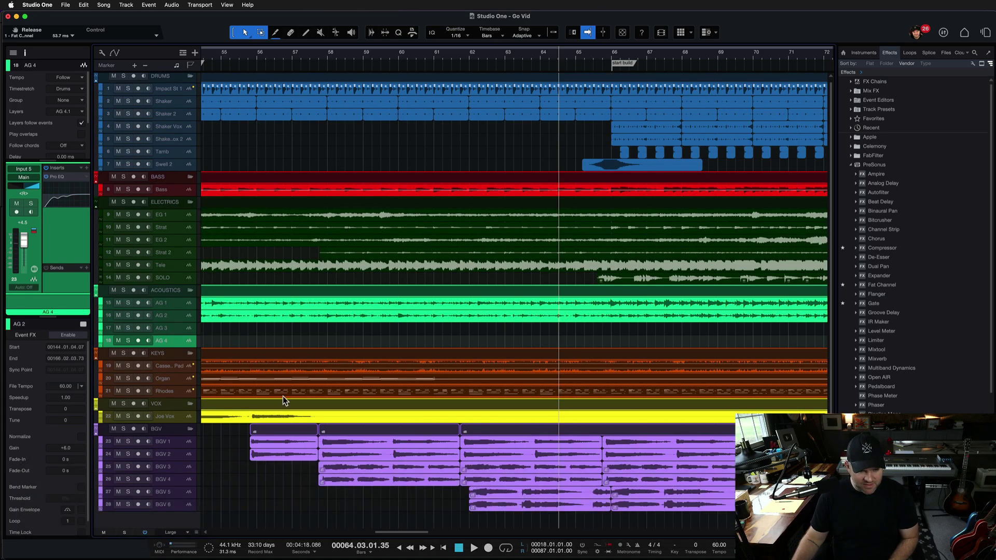
{"action": "key", "text": "t"}
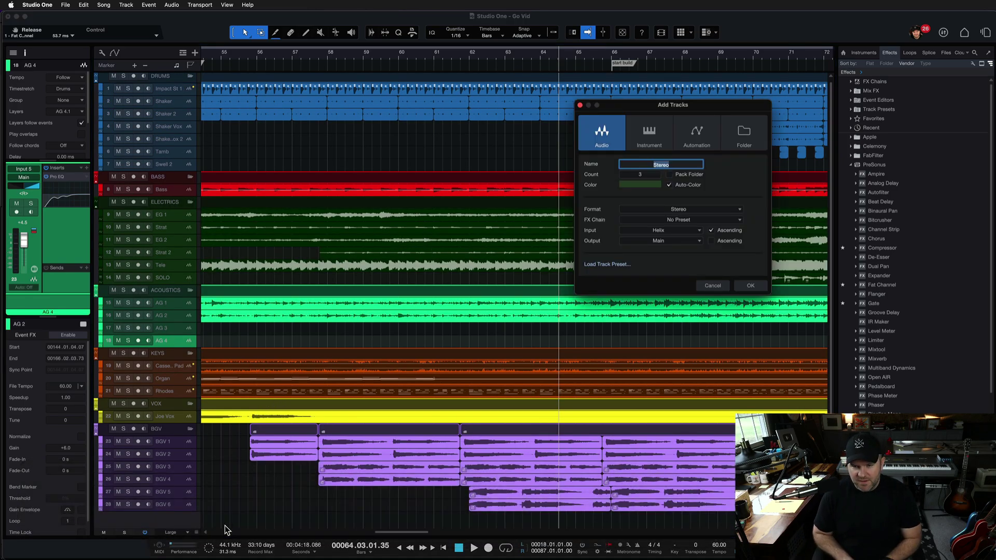
{"action": "type", "text": "TONE"}
{"action": "key", "text": "shift+Tab"}
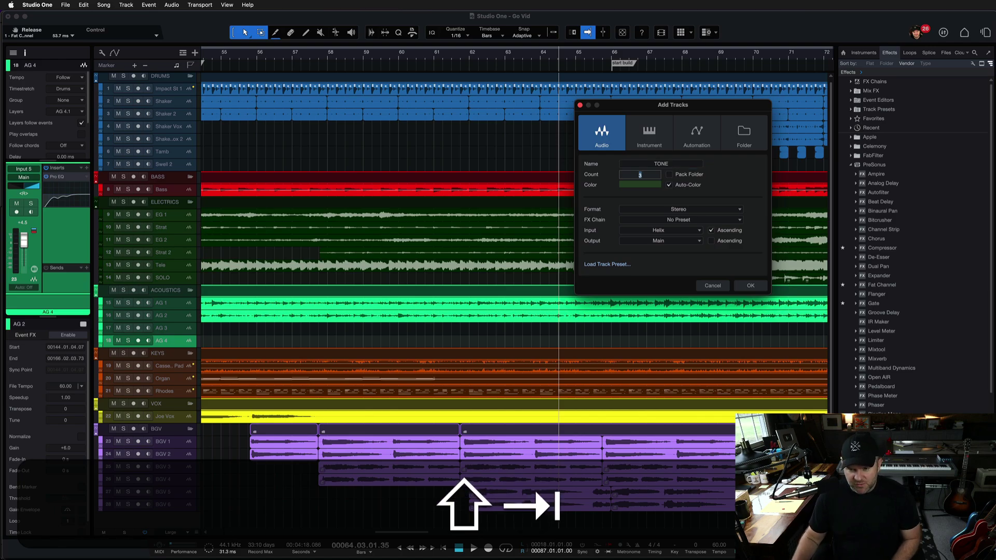
{"action": "type", "text": "1"}
{"action": "key", "text": "Tab"}
{"action": "left_click", "coordinate": [661, 210]}
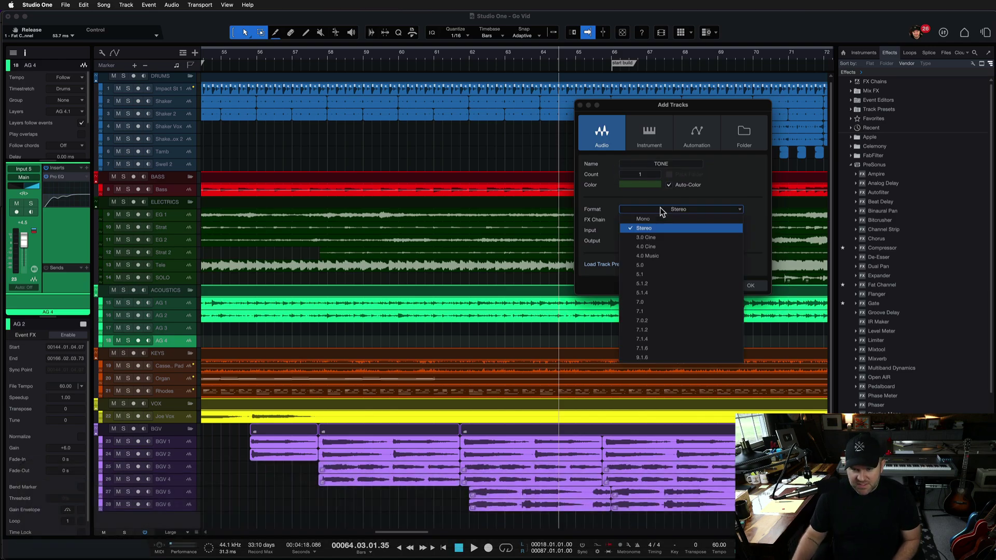
{"action": "left_click", "coordinate": [656, 219]}
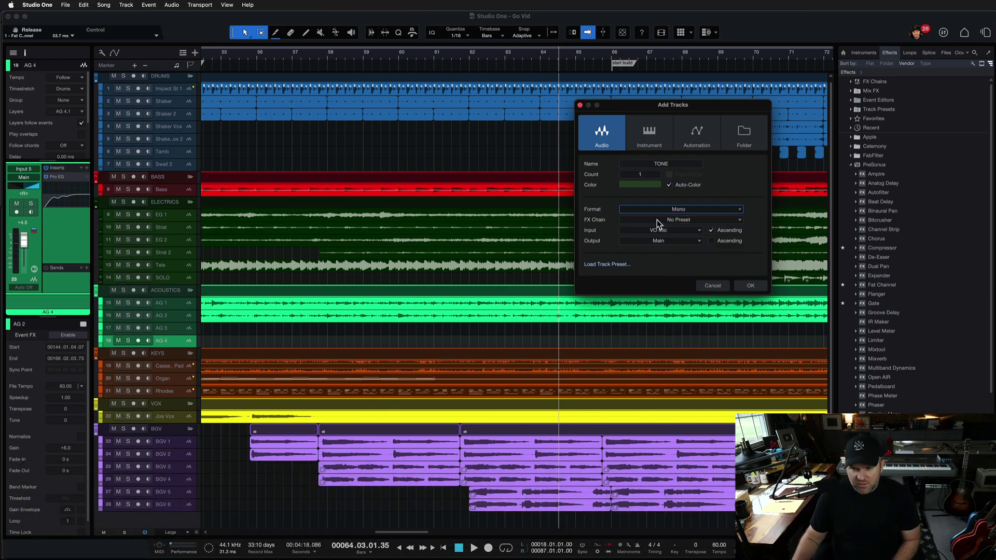
{"action": "left_click", "coordinate": [689, 229]}
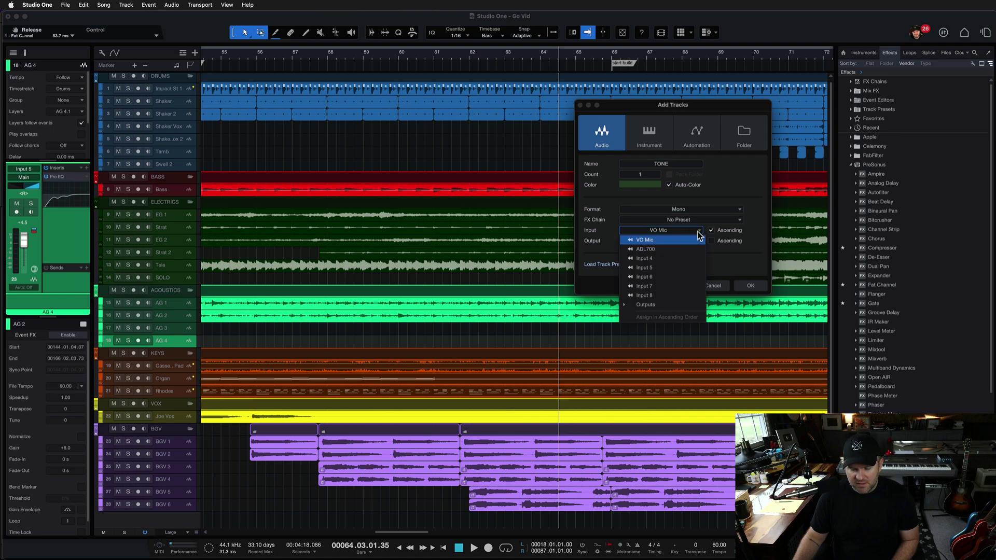
{"action": "left_click", "coordinate": [756, 265]}
{"action": "left_click", "coordinate": [750, 286]}
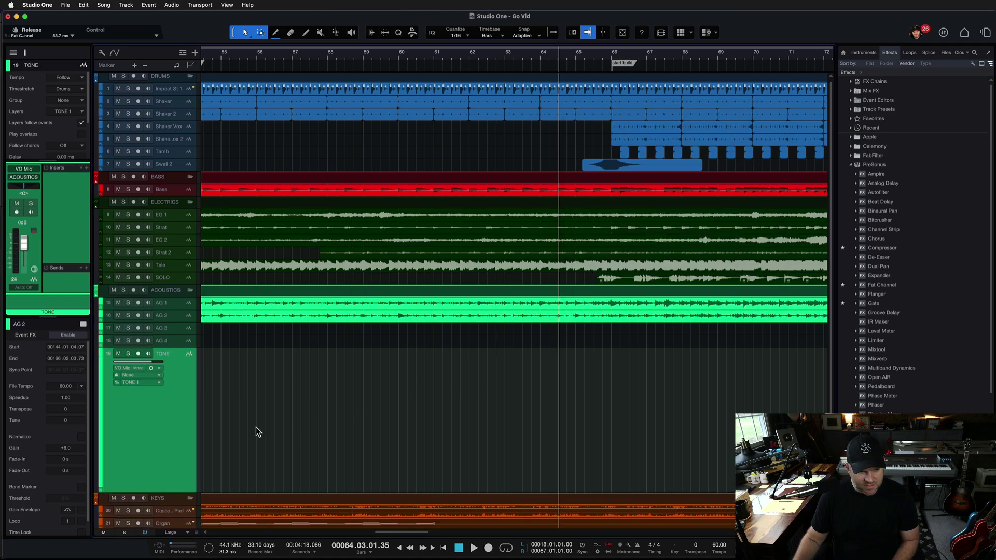
- Move the TONE track out of the acoustics group to the end of the track list, below BGV 6
{"action": "scroll", "coordinate": [256, 429], "scroll_direction": "up", "scroll_amount": 3}
{"action": "scroll", "coordinate": [213, 382], "scroll_direction": "down", "scroll_amount": 5}
{"action": "scroll", "coordinate": [212, 382], "scroll_direction": "up", "scroll_amount": 2}
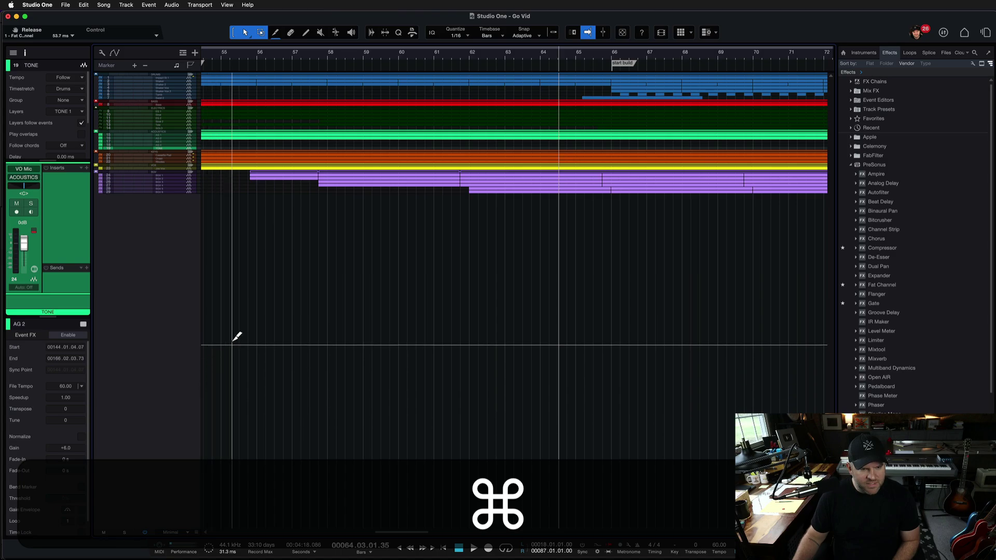
{"action": "scroll", "coordinate": [217, 290], "scroll_direction": "up", "scroll_amount": 2}
{"action": "left_click_drag", "start_coordinate": [178, 204], "coordinate": [168, 309]}
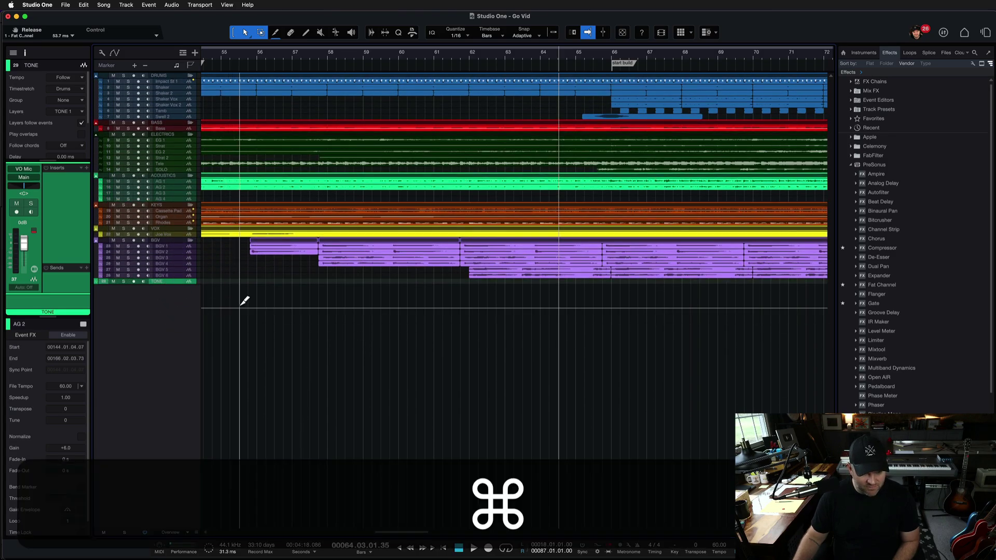
{"action": "scroll", "coordinate": [245, 293], "scroll_direction": "up", "scroll_amount": 3}
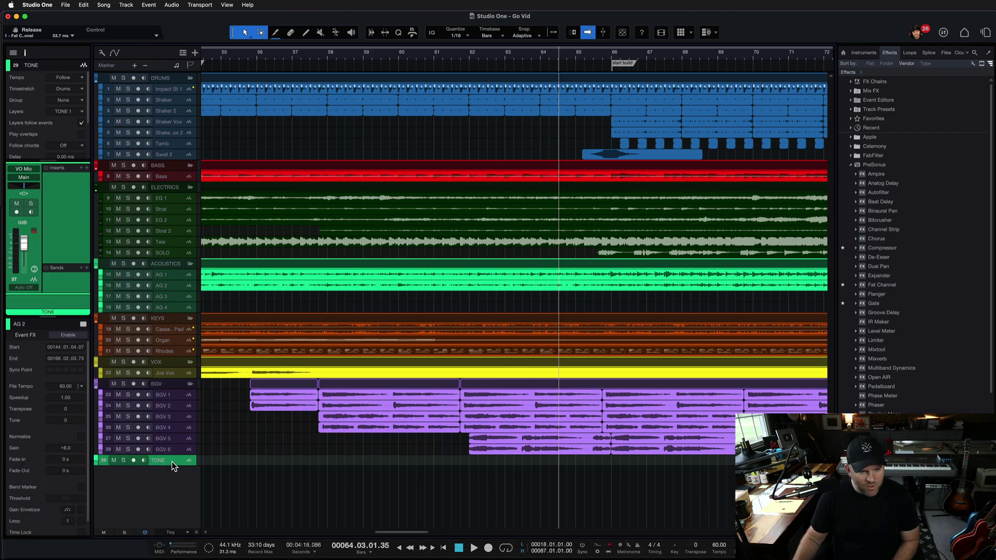
- Insert the Tone Generator effect on the TONE track and move its window over the middle of the arrangement
{"action": "left_click", "coordinate": [85, 166]}
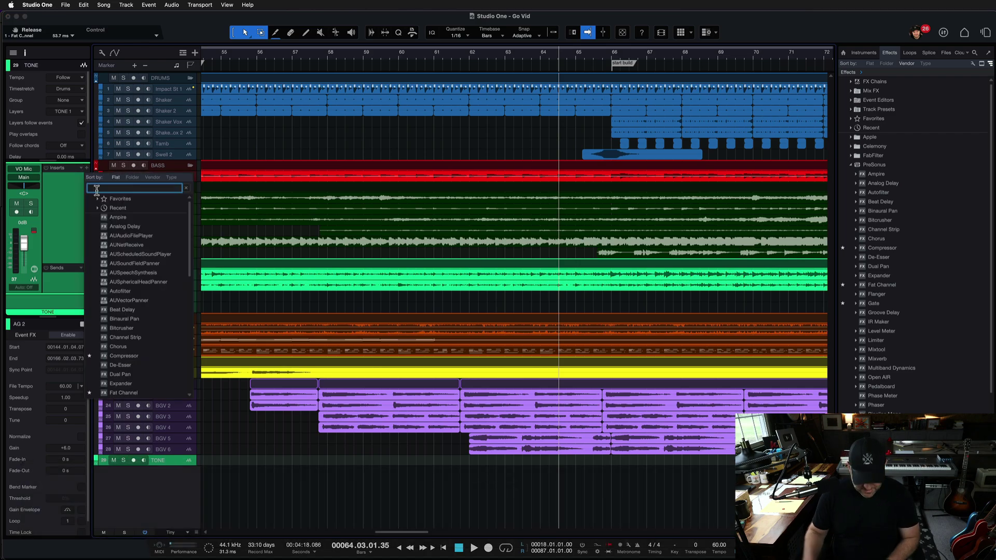
{"action": "type", "text": "tone"}
{"action": "left_click", "coordinate": [115, 217]}
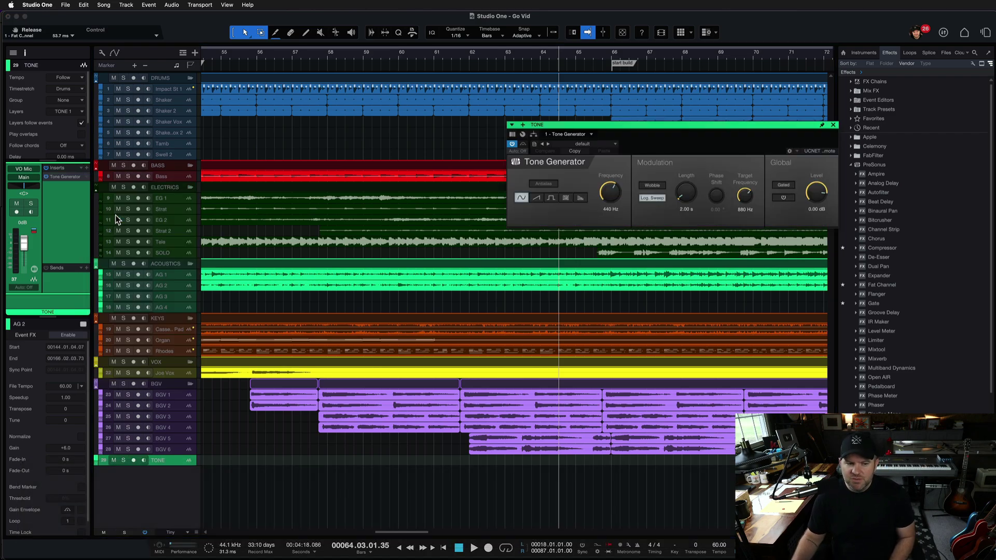
{"action": "left_click_drag", "start_coordinate": [605, 126], "coordinate": [315, 136]}
{"action": "key", "text": "ctrl"}
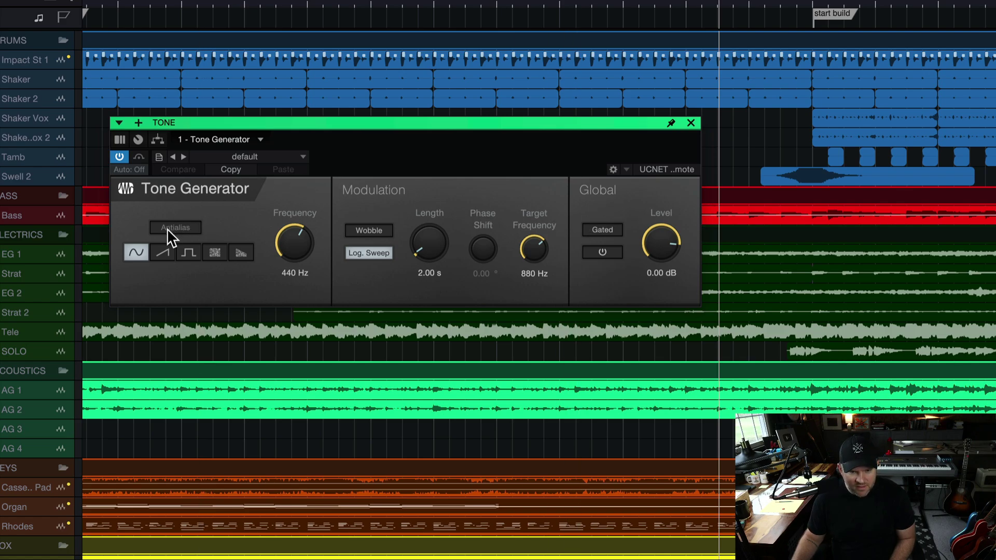
- Switch on the Tone Generator while the TONE track is muted, and lower the track's fader fully before unmuting it
{"action": "left_click", "coordinate": [603, 252]}
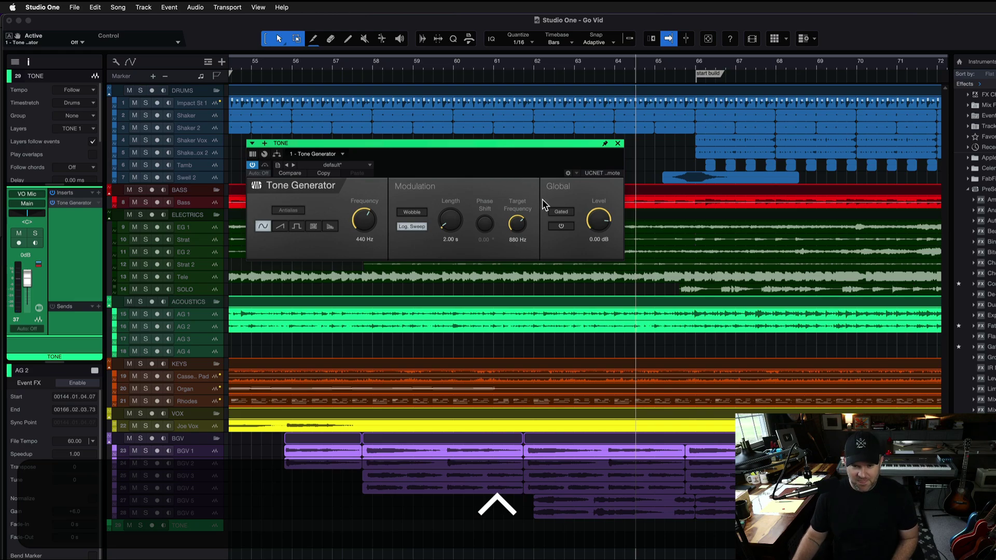
{"action": "left_click", "coordinate": [129, 525]}
{"action": "left_click", "coordinate": [561, 226]}
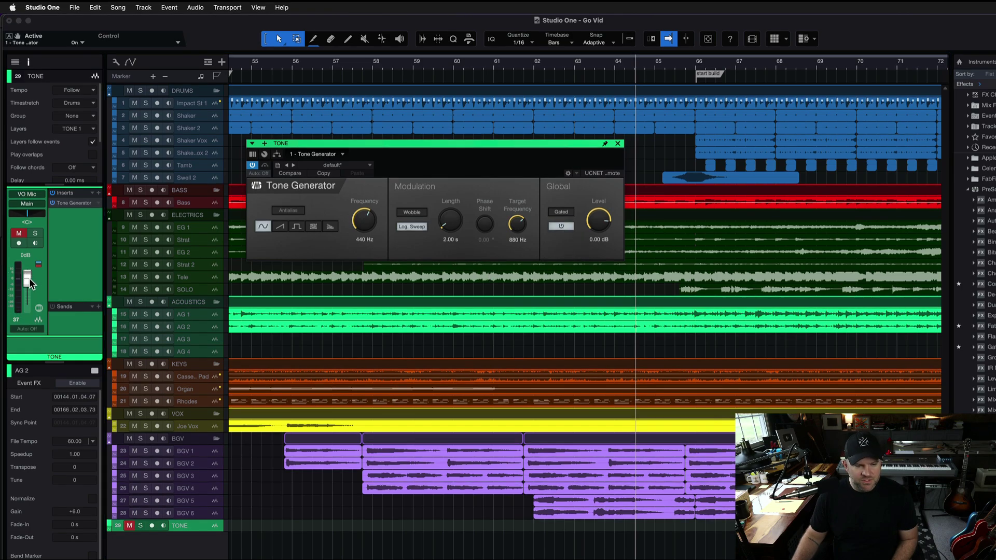
{"action": "left_click_drag", "start_coordinate": [30, 281], "coordinate": [40, 336]}
{"action": "left_click", "coordinate": [19, 234]}
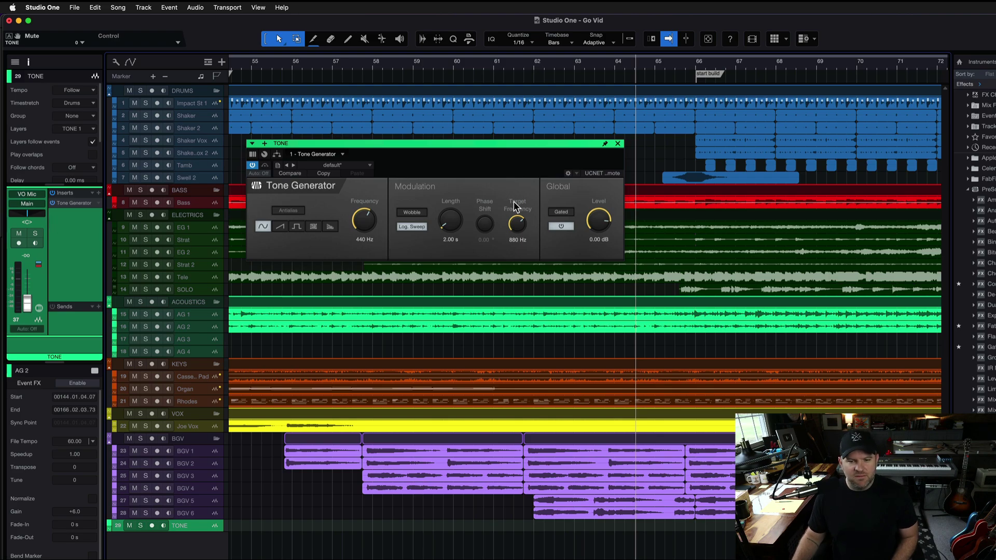
- Extend the loop range at both ends so it runs from bar 0 to about bar 187
{"action": "scroll", "coordinate": [291, 484], "scroll_direction": "down", "scroll_amount": 5}
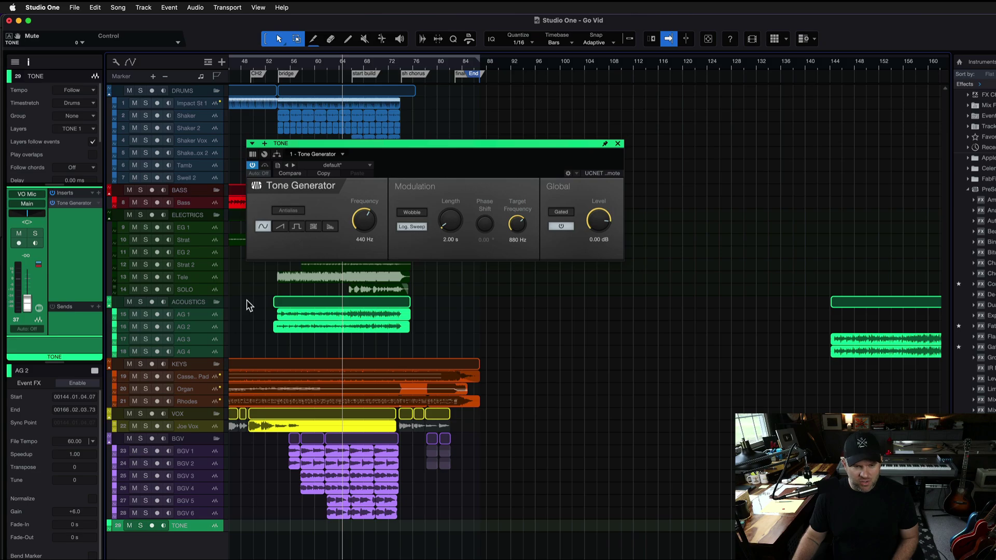
{"action": "key", "text": "shift+f"}
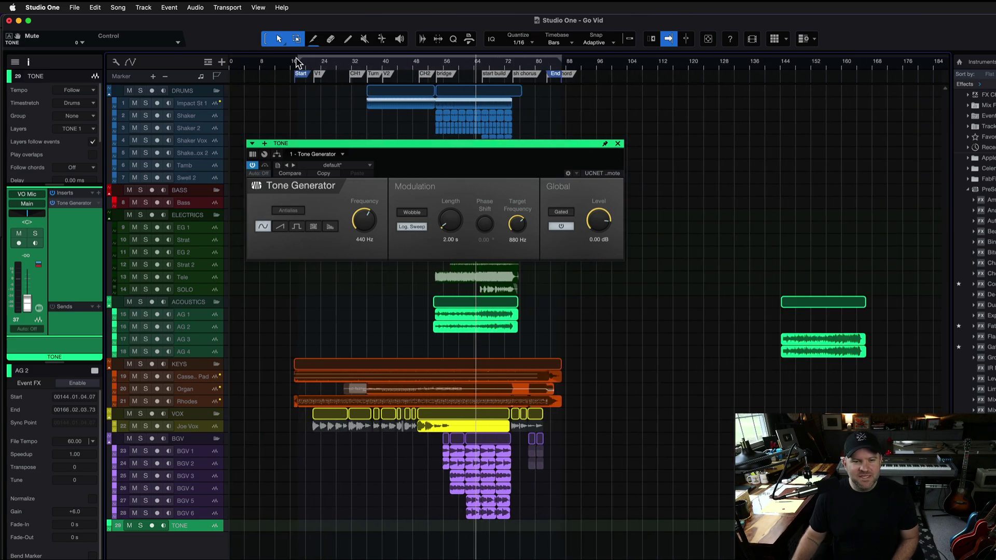
{"action": "left_click_drag", "start_coordinate": [294, 58], "coordinate": [214, 63]}
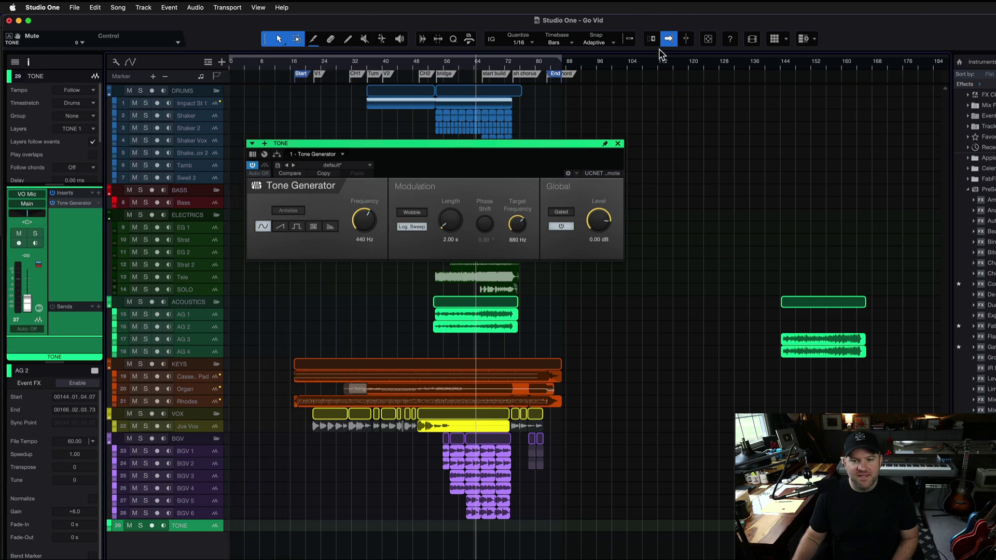
{"action": "left_click_drag", "start_coordinate": [556, 59], "coordinate": [949, 63]}
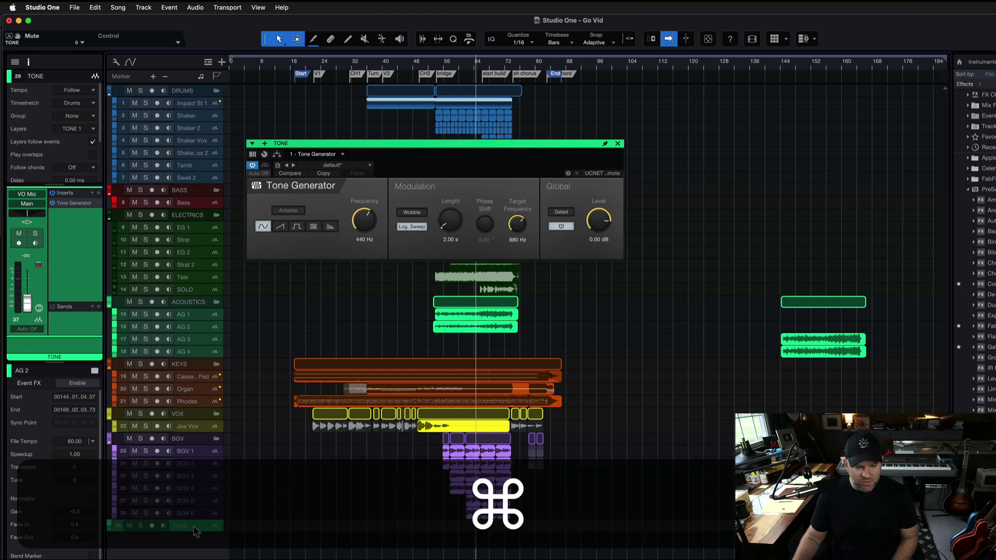
- Solo the TONE track with its fader reset to 0 dB, and save the song
{"action": "key", "text": "super+e"}
{"action": "key", "text": "super+Escape"}
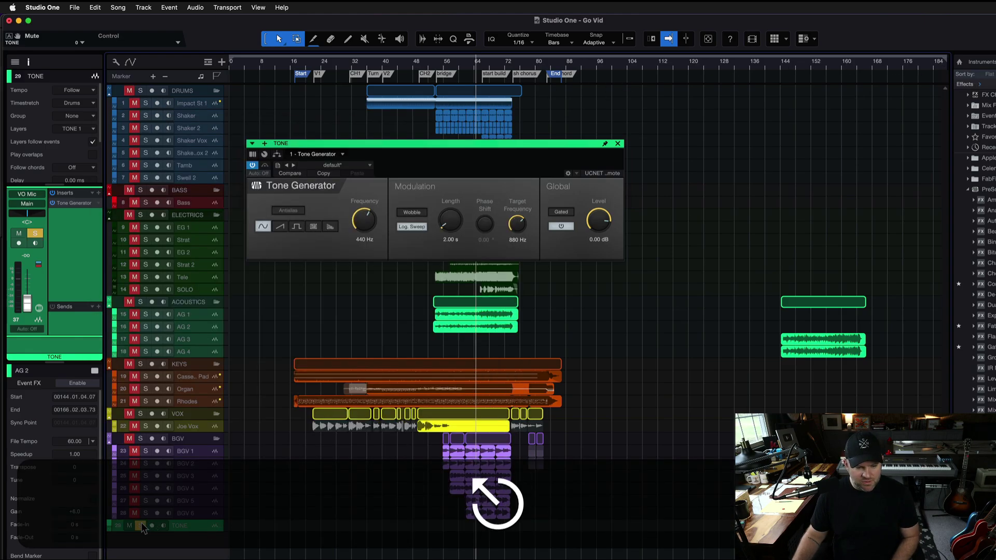
{"action": "left_click", "coordinate": [140, 525]}
{"action": "left_click", "coordinate": [27, 304], "text": "super"}
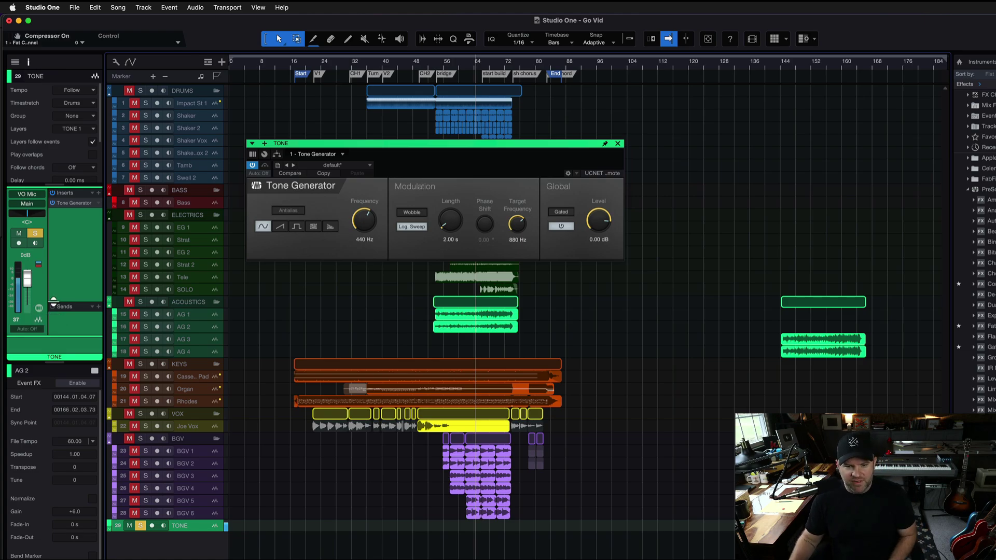
{"action": "key", "text": "super+s"}
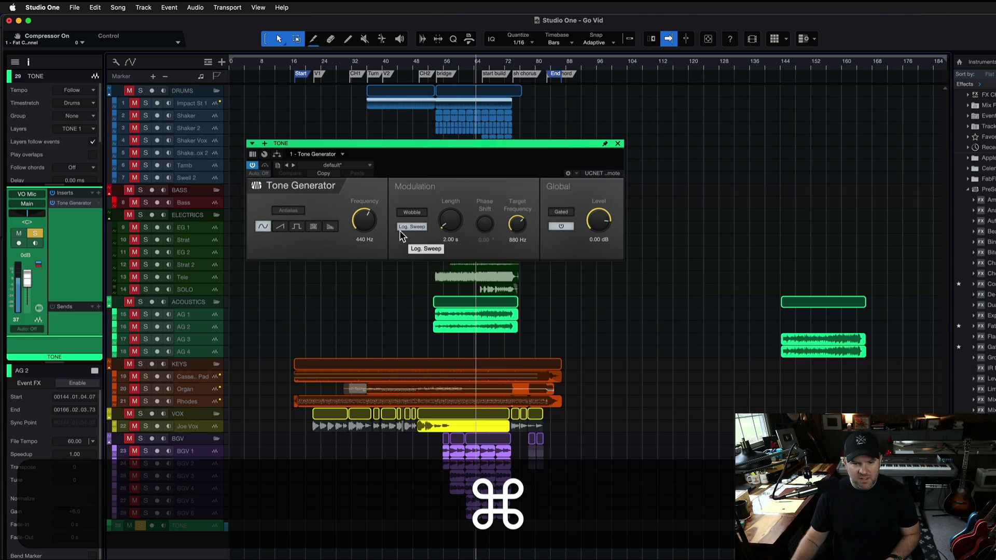
- Try to transform the TONE track to rendered audio with Preserve Realtime State enabled
{"action": "right_click", "coordinate": [203, 525]}
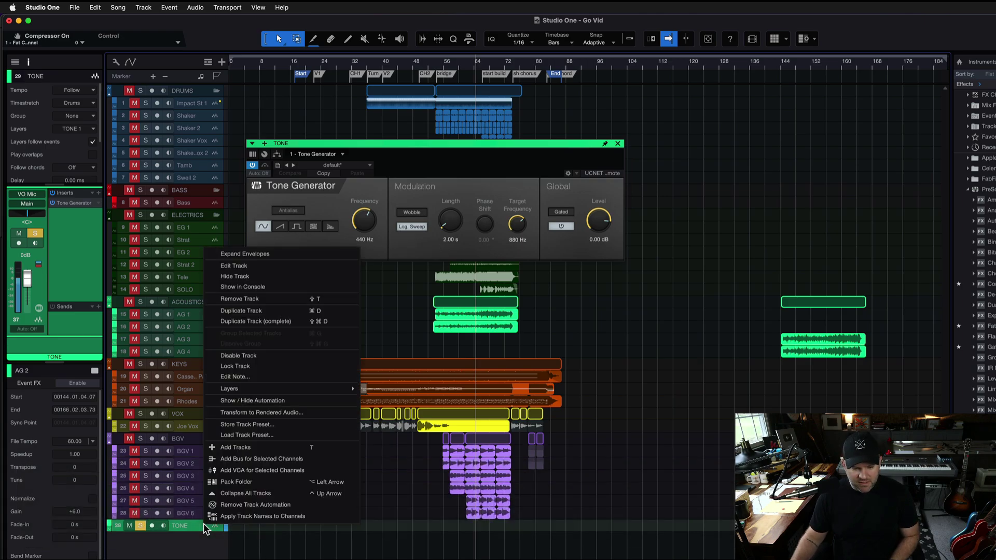
{"action": "key", "text": "ctrl"}
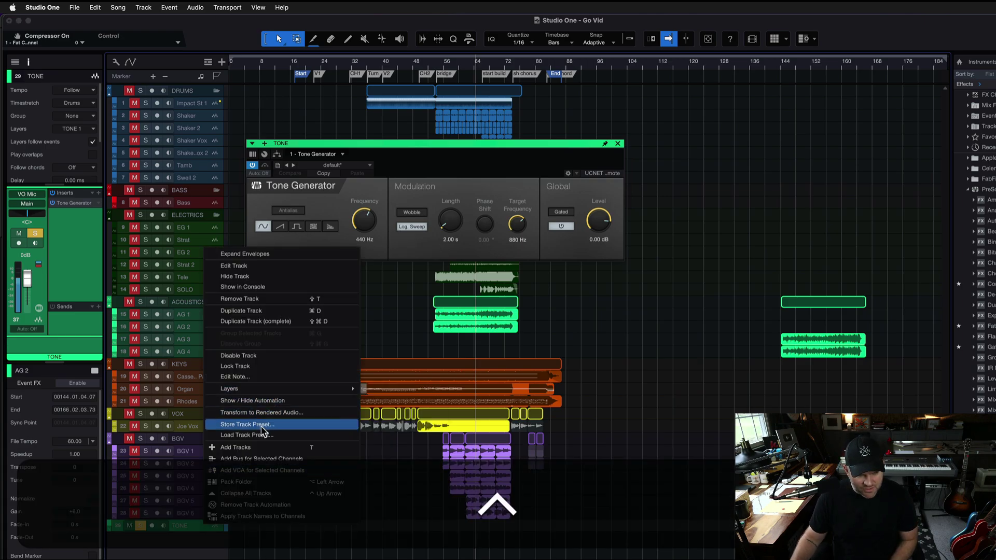
{"action": "left_click", "coordinate": [262, 412]}
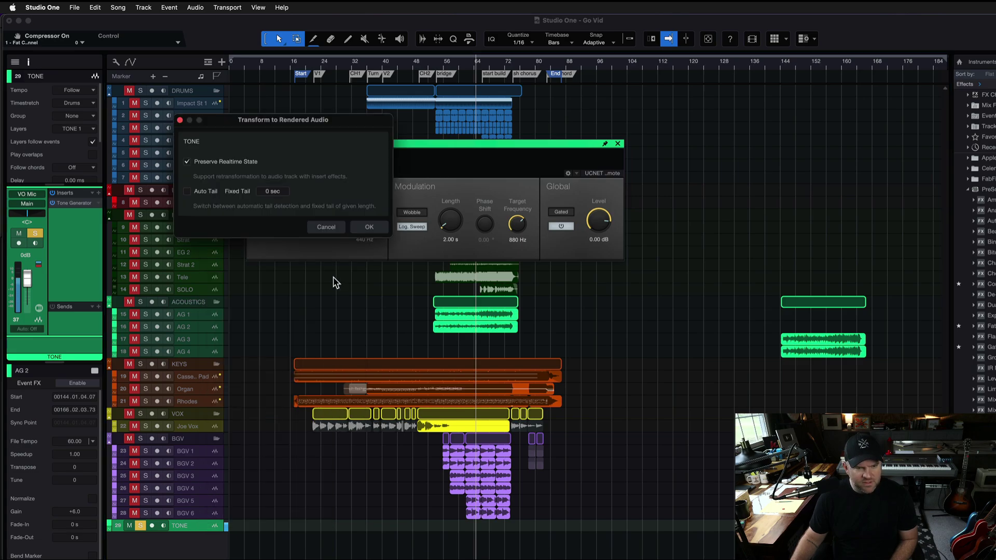
{"action": "left_click", "coordinate": [372, 227]}
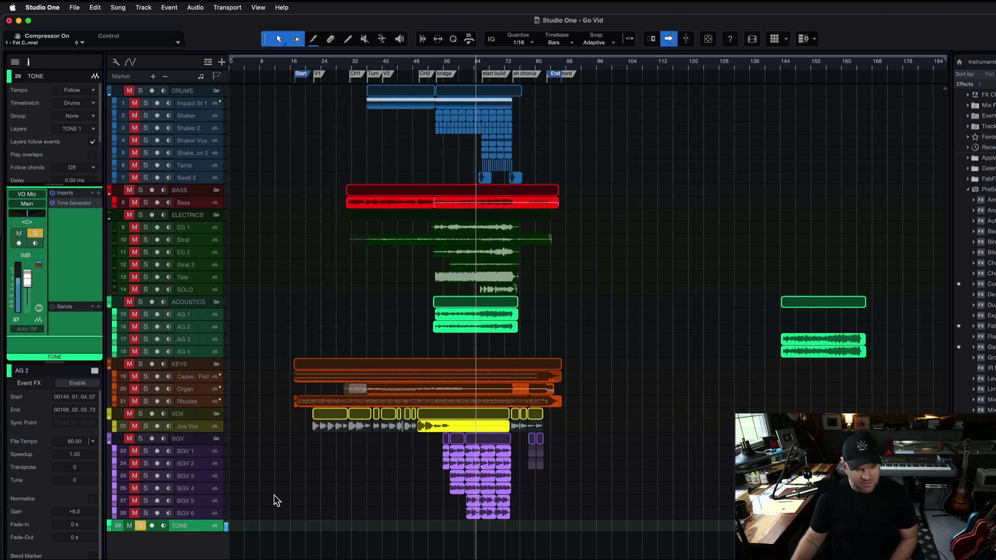
{"action": "key", "text": "super"}
{"action": "scroll", "coordinate": [251, 520], "scroll_direction": "up", "scroll_amount": 3}
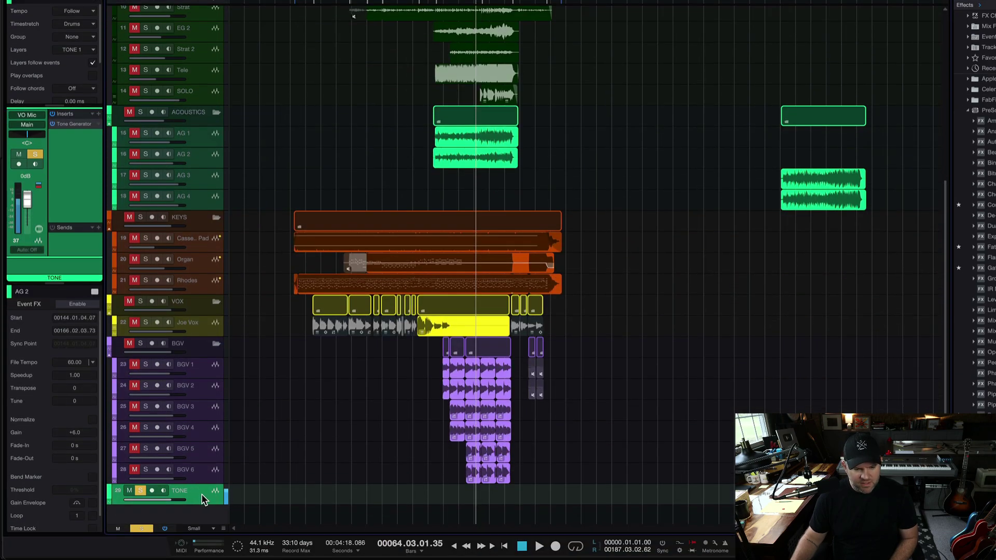
{"action": "right_click", "coordinate": [203, 499]}
{"action": "key", "text": "Escape"}
{"action": "key", "text": "super+r"}
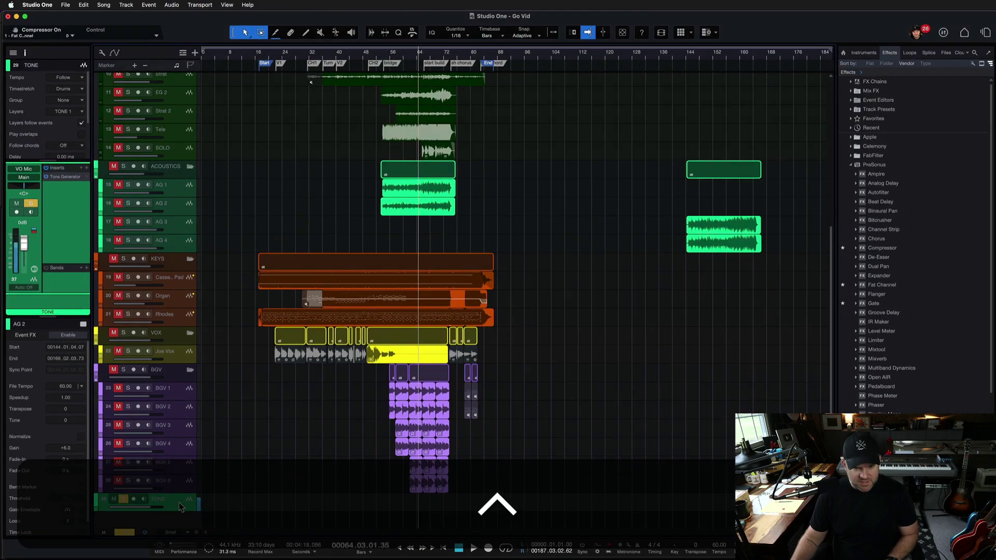
- Set up a mixdown export with the filename TONE and Wave File as the only format instead of MP3
{"action": "key", "text": "ctrl+super+e"}
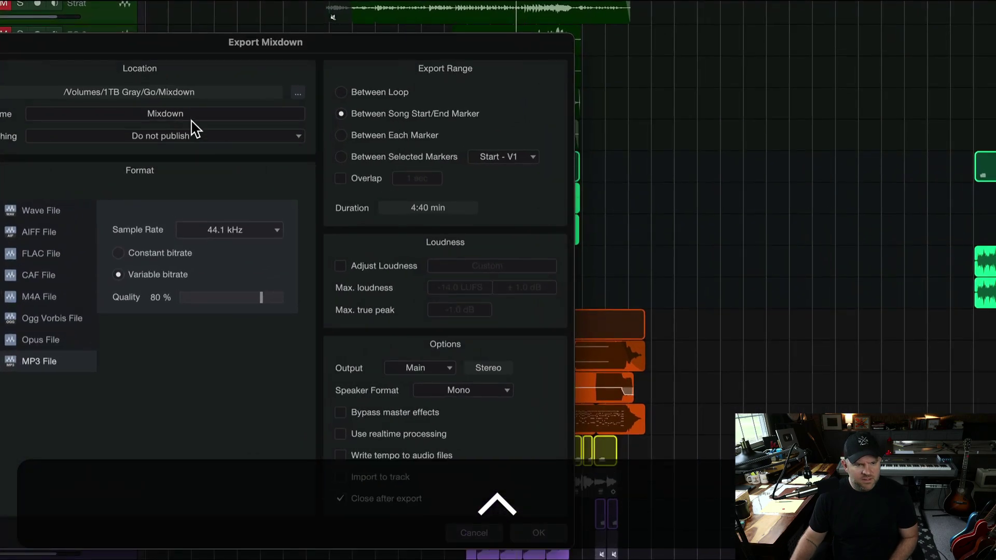
{"action": "double_click", "coordinate": [228, 139]}
{"action": "type", "text": "TON"}
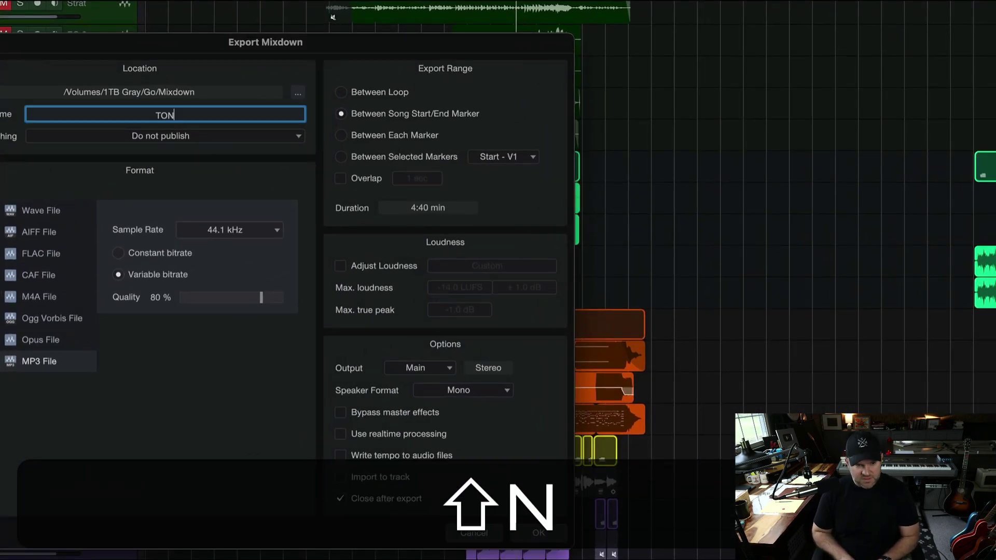
{"action": "type", "text": "E"}
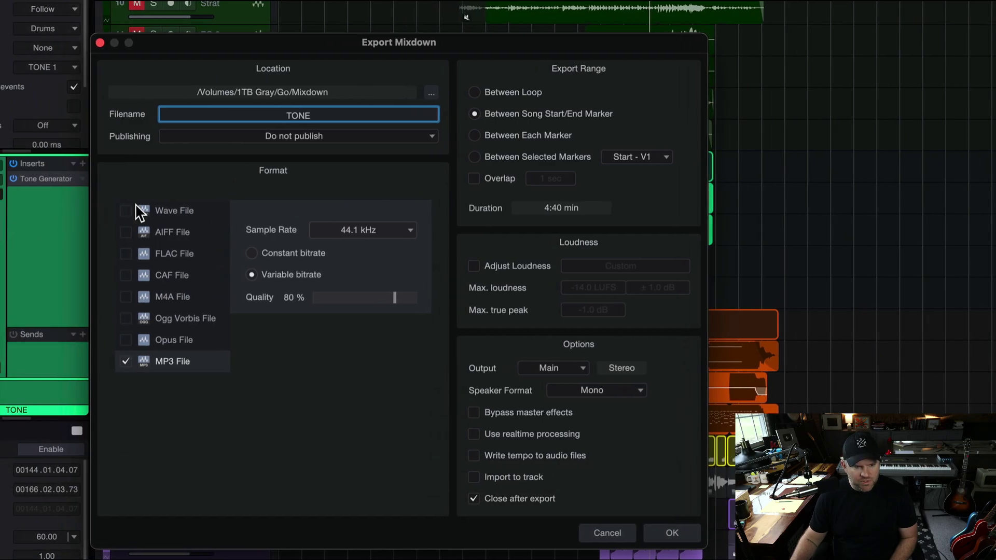
{"action": "left_click", "coordinate": [136, 208]}
{"action": "left_click", "coordinate": [165, 358]}
{"action": "left_click", "coordinate": [129, 362]}
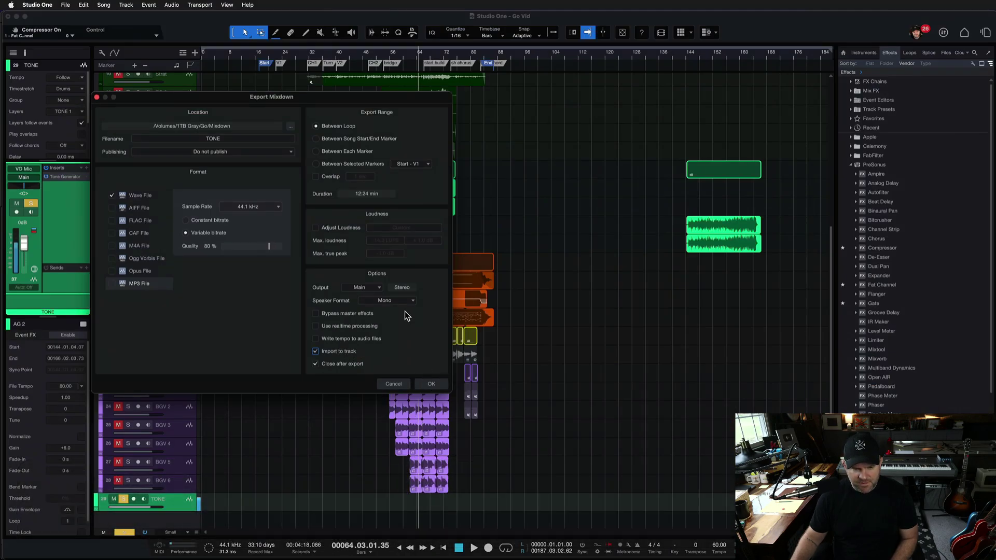
- Export the mono mixdown between the loop points with Import to track enabled, and select the imported TONE track
{"action": "left_click", "coordinate": [374, 296]}
{"action": "left_click", "coordinate": [431, 384]}
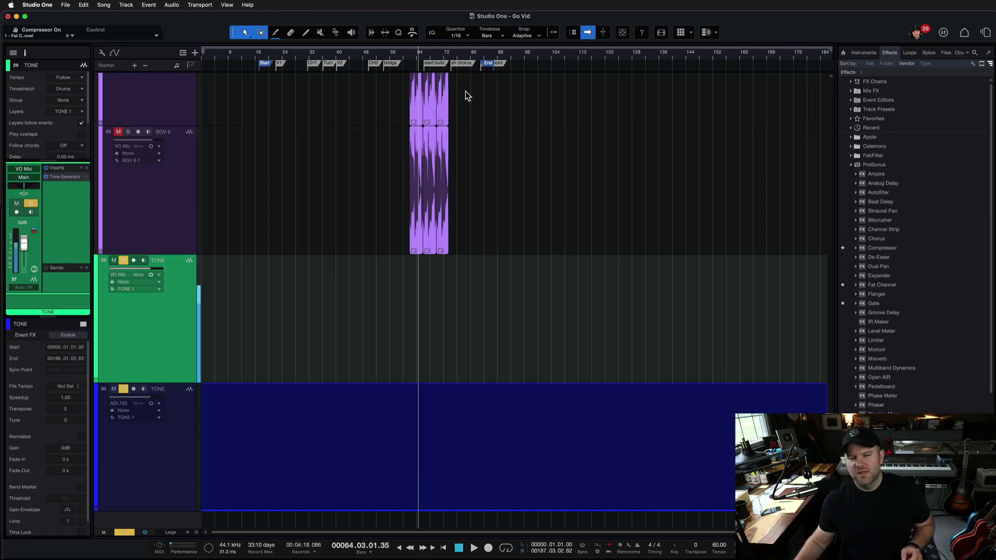
{"action": "left_click", "coordinate": [149, 466]}
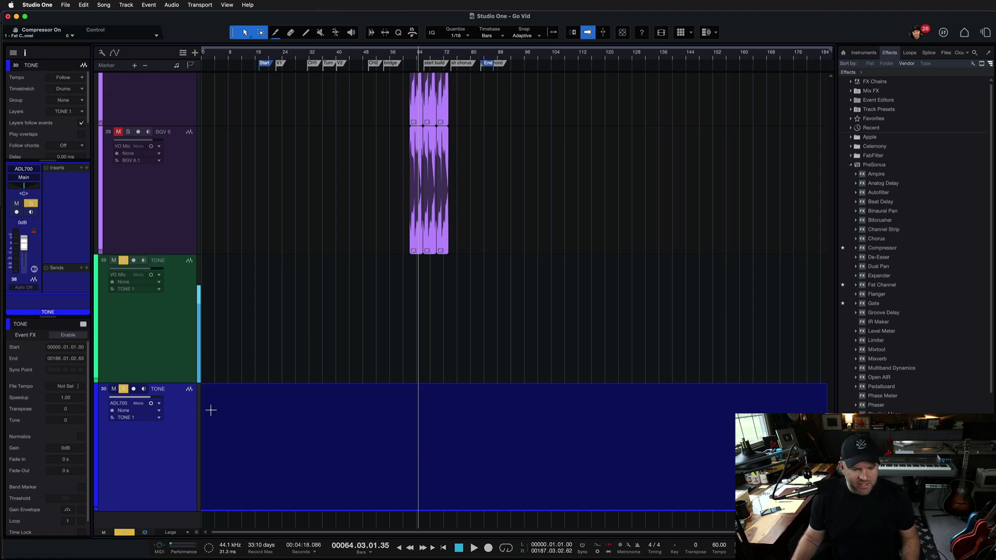
- Remove the original TONE track carrying the Tone Generator, then briefly play back the rendered TONE track
{"action": "key", "text": "w"}
{"action": "left_click", "coordinate": [271, 461]}
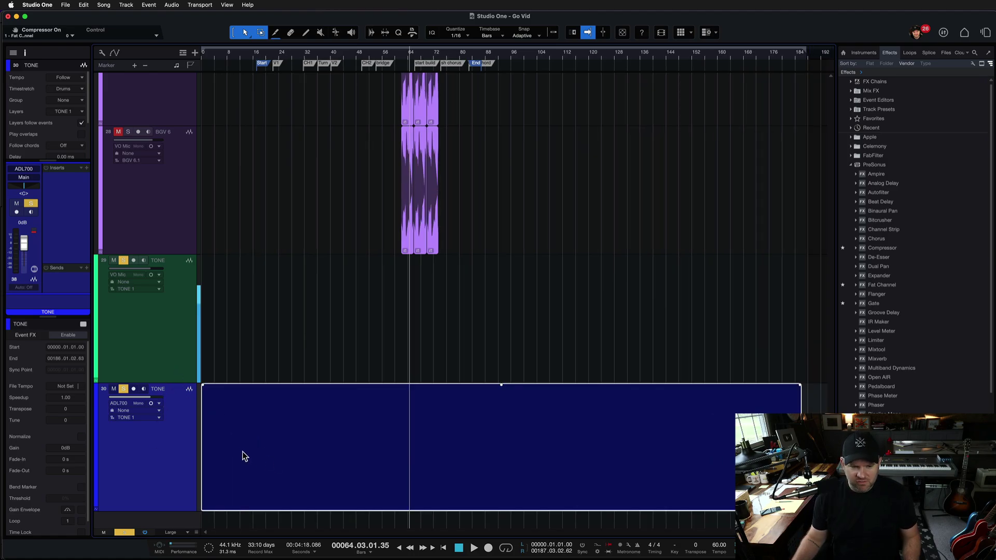
{"action": "left_click", "coordinate": [176, 337]}
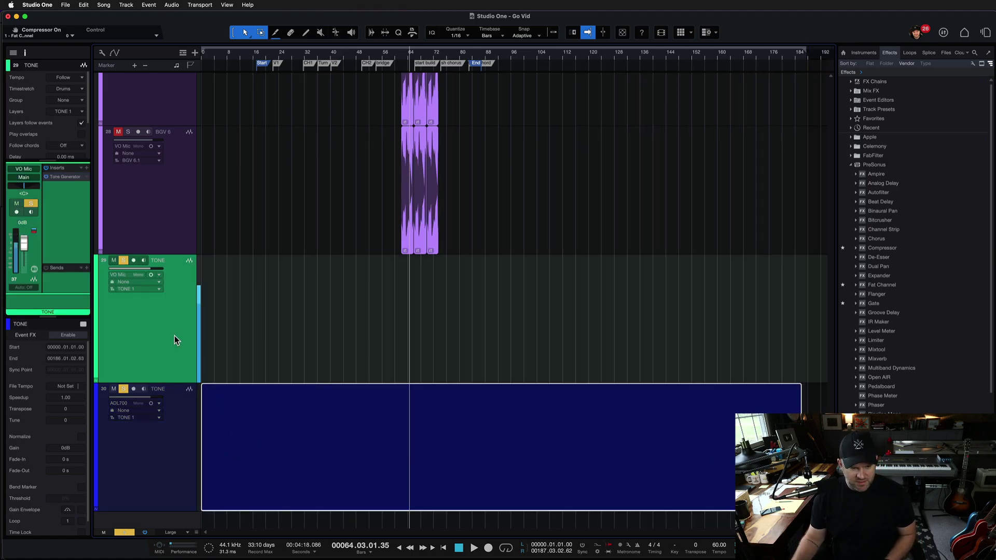
{"action": "key", "text": "shift+t"}
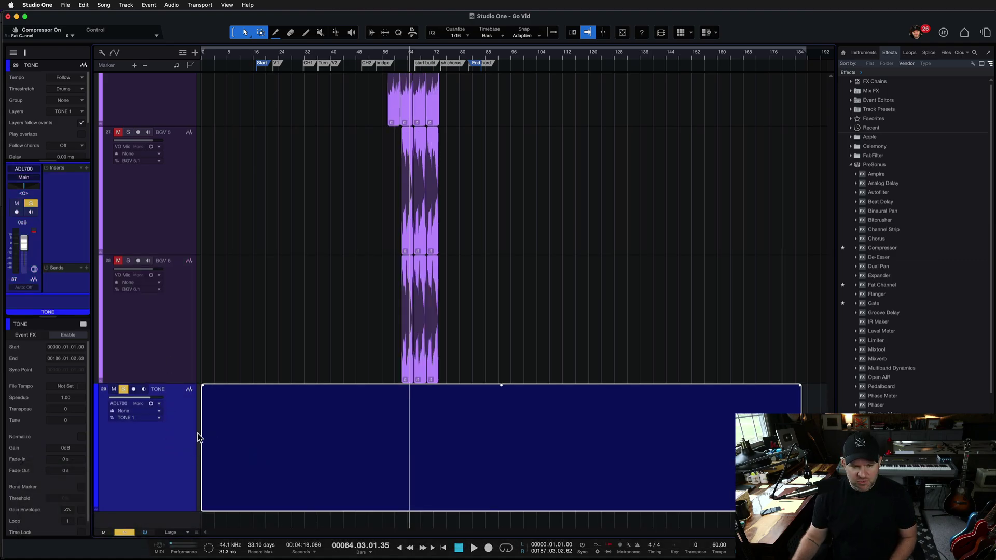
{"action": "key", "text": "space"}
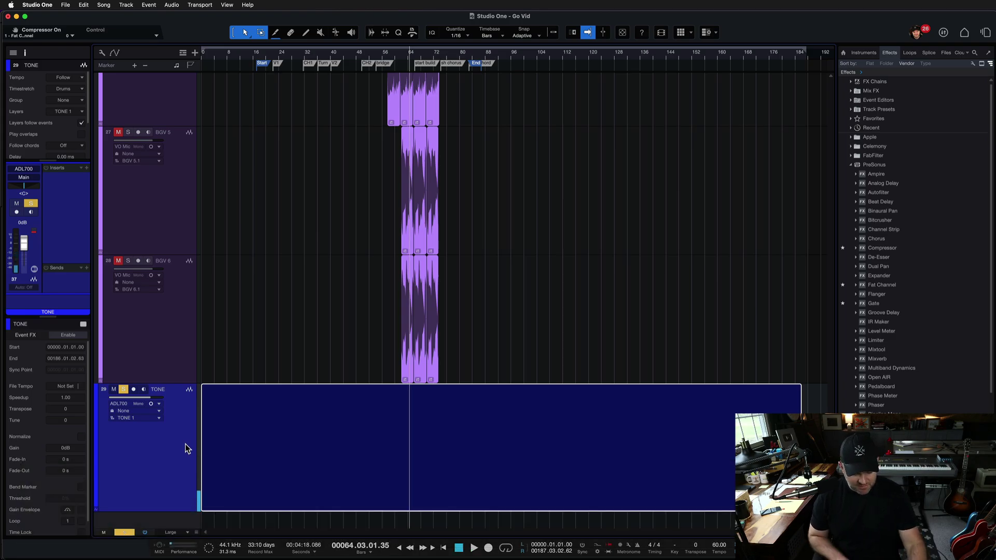
{"action": "key", "text": "space"}
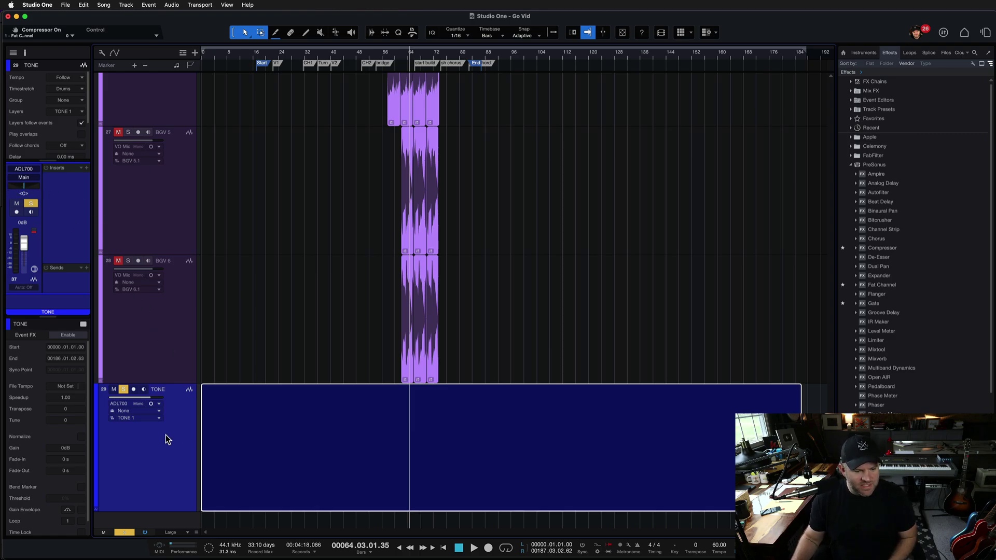
- Show the console and add a mono output named TONE in the song's audio output setup
{"action": "key", "text": "F3"}
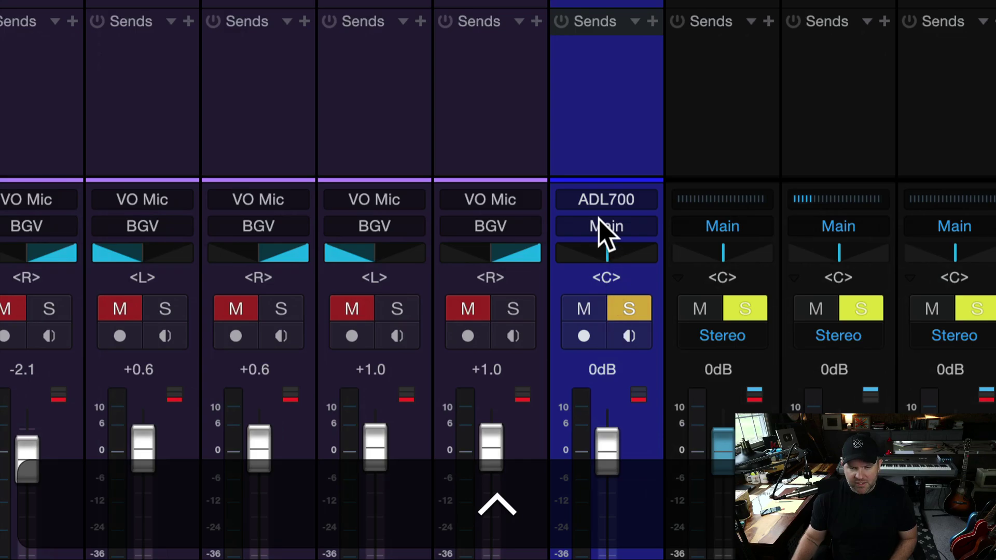
{"action": "left_click", "coordinate": [593, 356]}
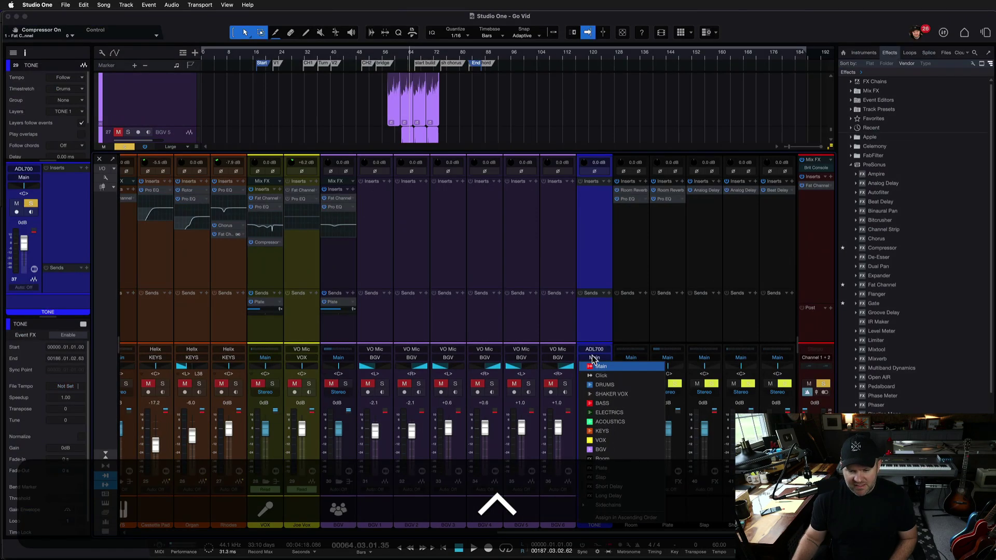
{"action": "left_click", "coordinate": [606, 75]}
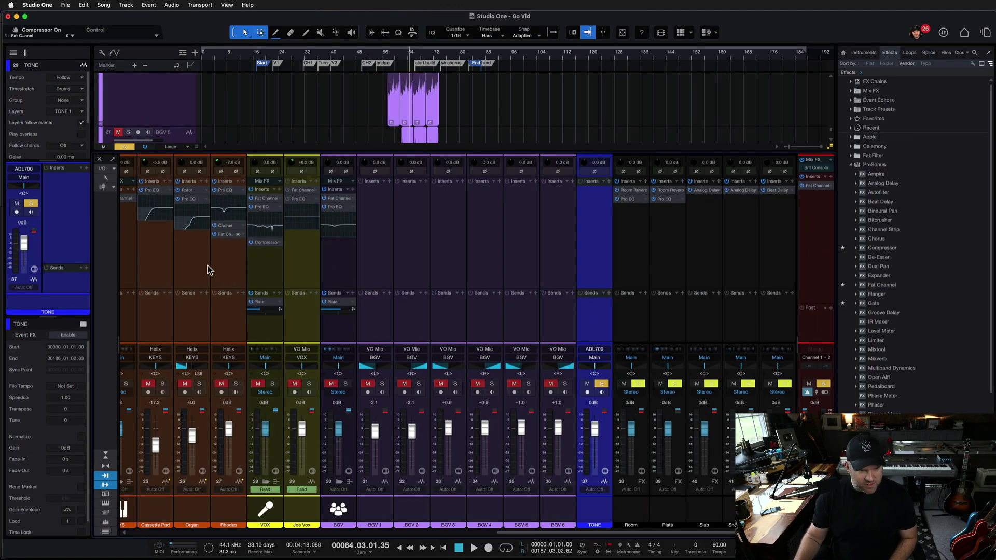
{"action": "left_click", "coordinate": [104, 172]}
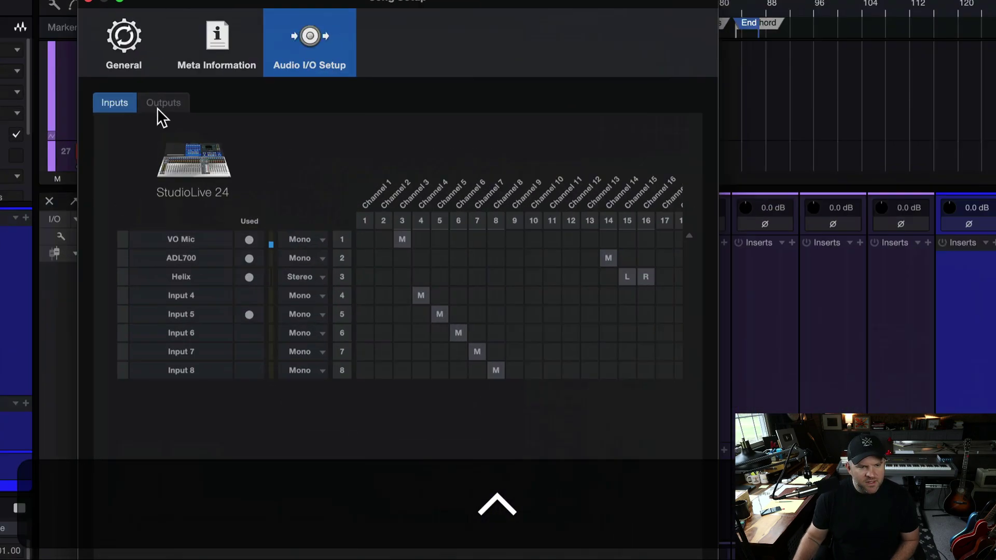
{"action": "left_click", "coordinate": [158, 106]}
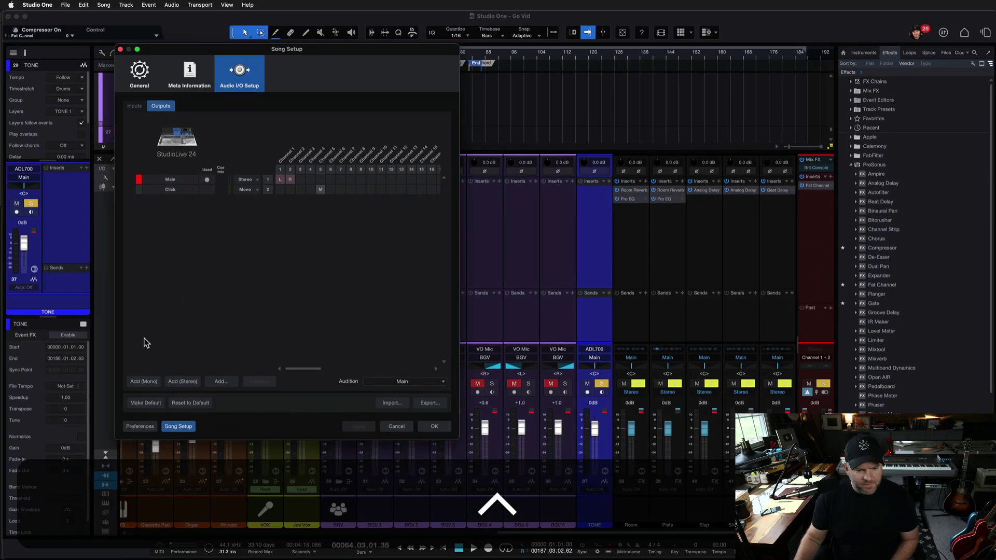
{"action": "left_click", "coordinate": [143, 381]}
{"action": "left_click", "coordinate": [172, 200]}
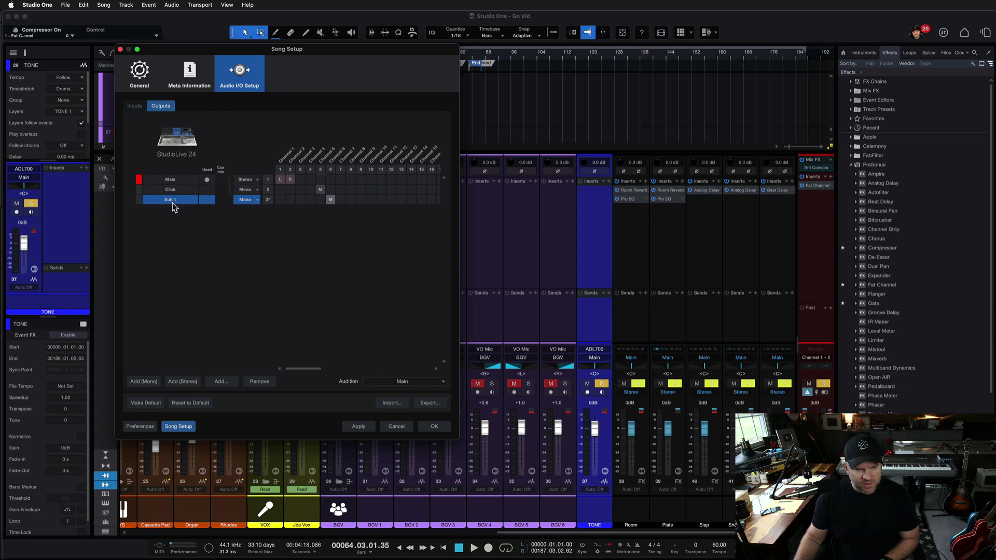
{"action": "double_click", "coordinate": [167, 201]}
{"action": "type", "text": "TONE"}
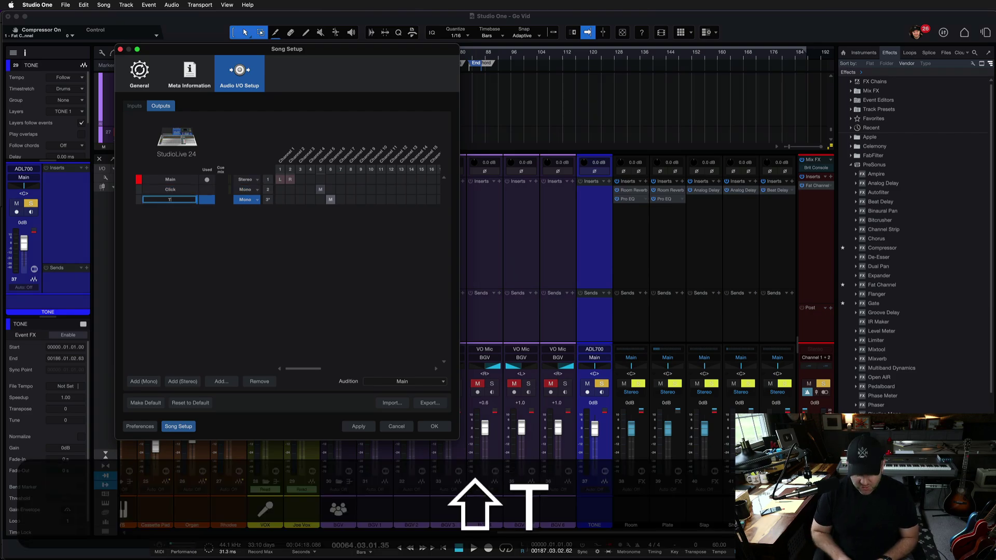
{"action": "key", "text": "shift+Return"}
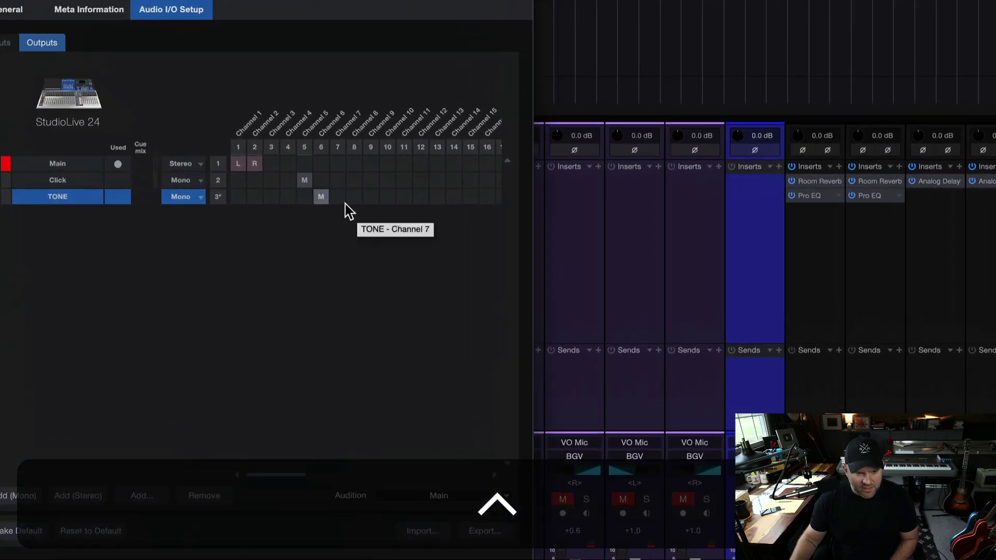
- Assign the TONE output to StudioLive channel 32 and apply the song setup
{"action": "scroll", "coordinate": [345, 204], "scroll_direction": "right", "scroll_amount": 5}
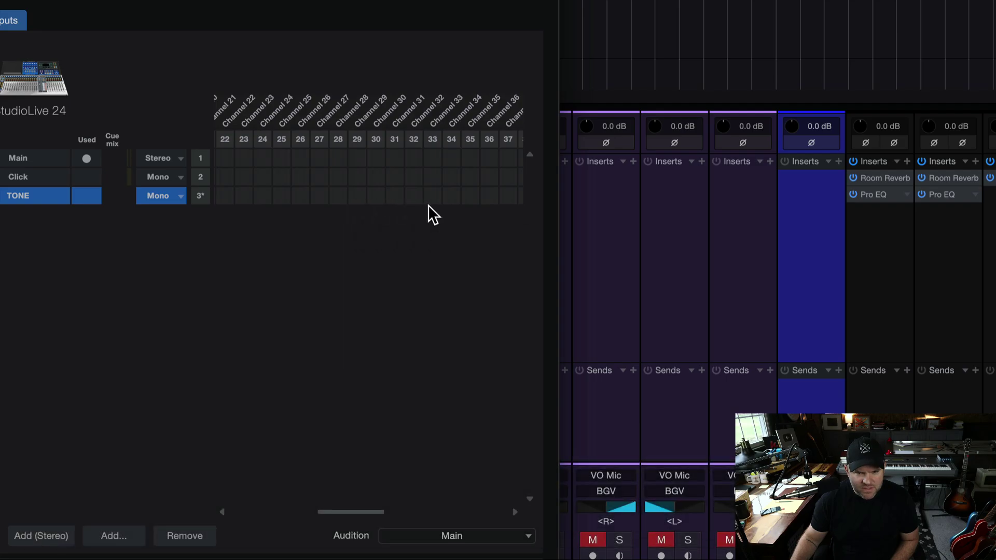
{"action": "left_click", "coordinate": [414, 202]}
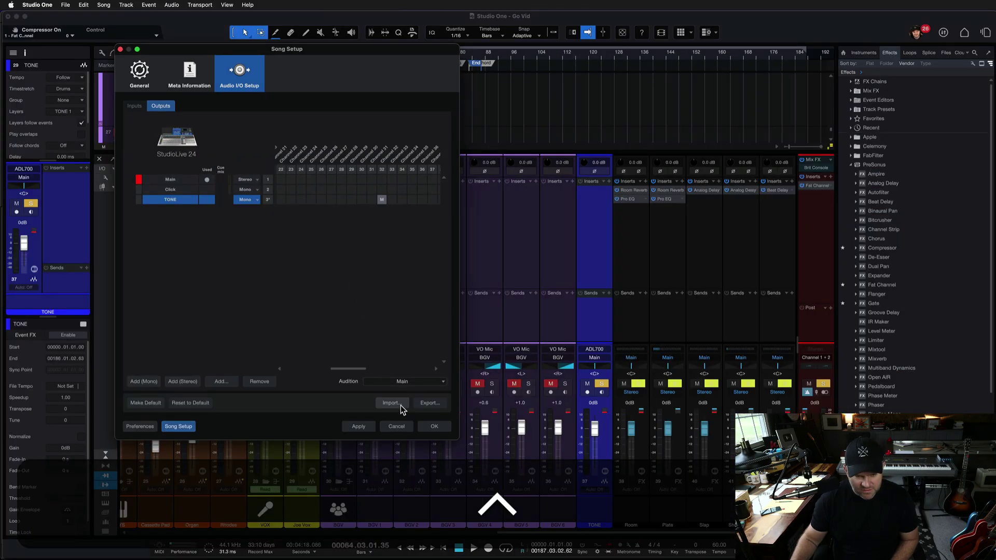
{"action": "left_click", "coordinate": [369, 430]}
{"action": "left_click", "coordinate": [439, 430]}
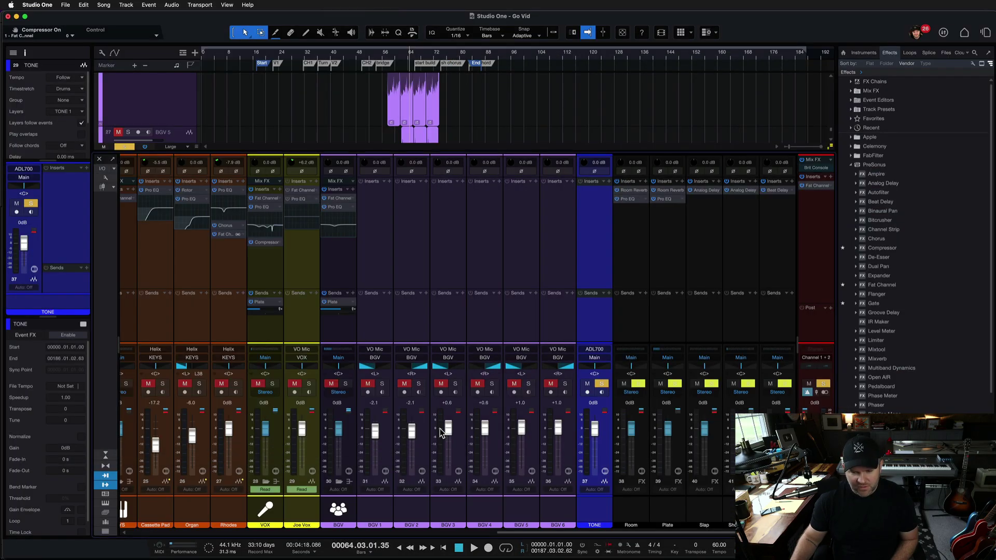
- Route the TONE channel's output from Main to the TONE output
{"action": "key", "text": "ctrl"}
{"action": "key", "text": "space"}
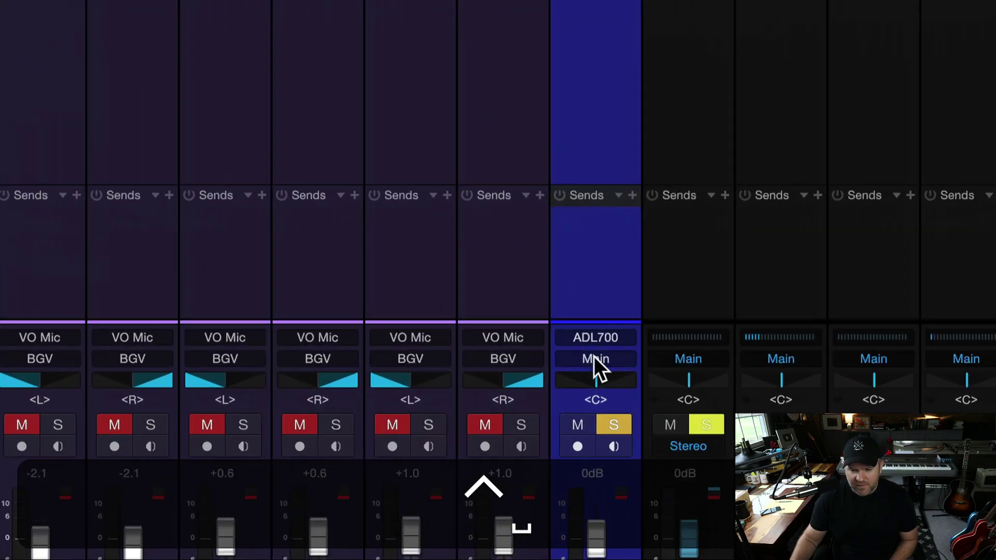
{"action": "left_click", "coordinate": [594, 358]}
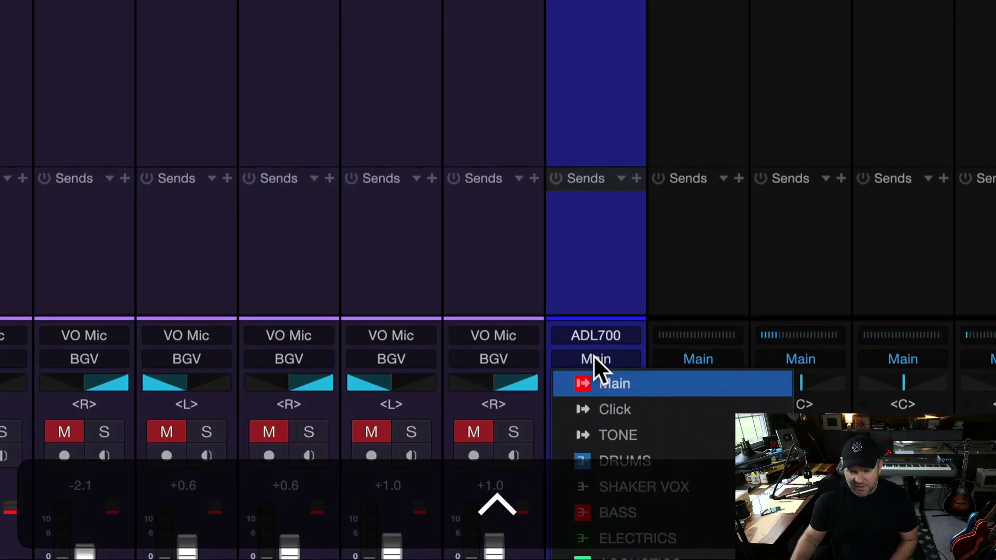
{"action": "left_click", "coordinate": [590, 436]}
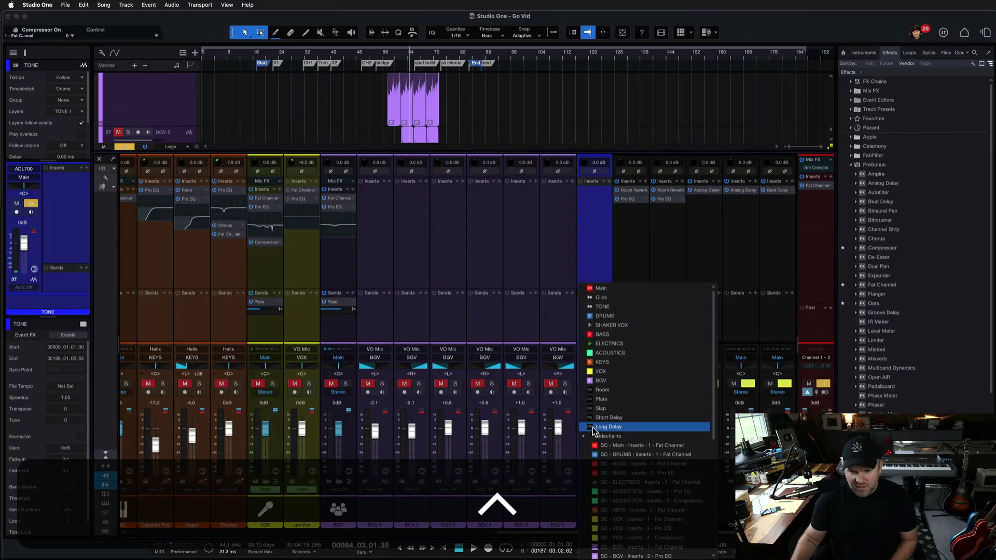
{"action": "left_click", "coordinate": [528, 274]}
{"action": "left_click", "coordinate": [598, 358]}
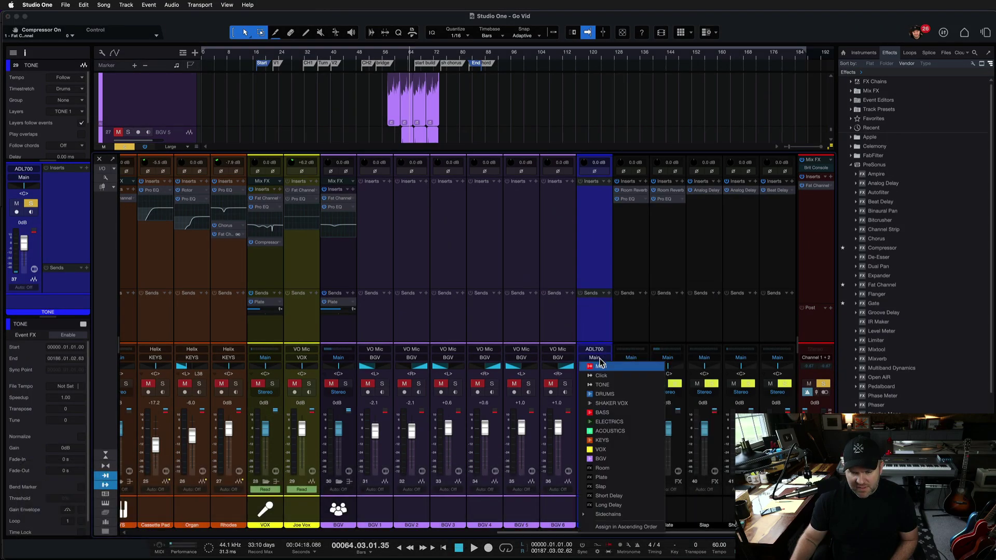
{"action": "left_click", "coordinate": [602, 384]}
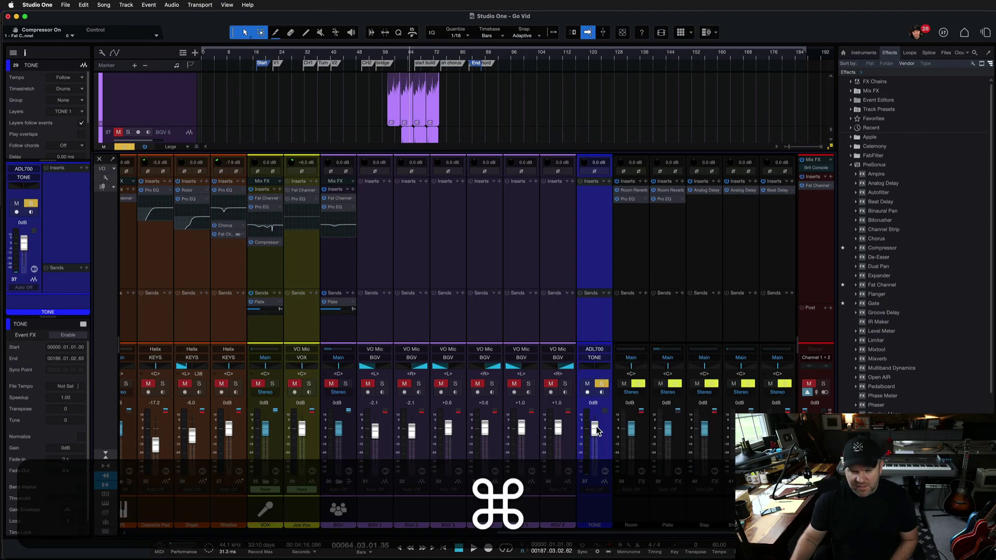
- Set the TONE channel to solo safe and play the song briefly to check its level
{"action": "left_click", "coordinate": [602, 385], "text": "shift"}
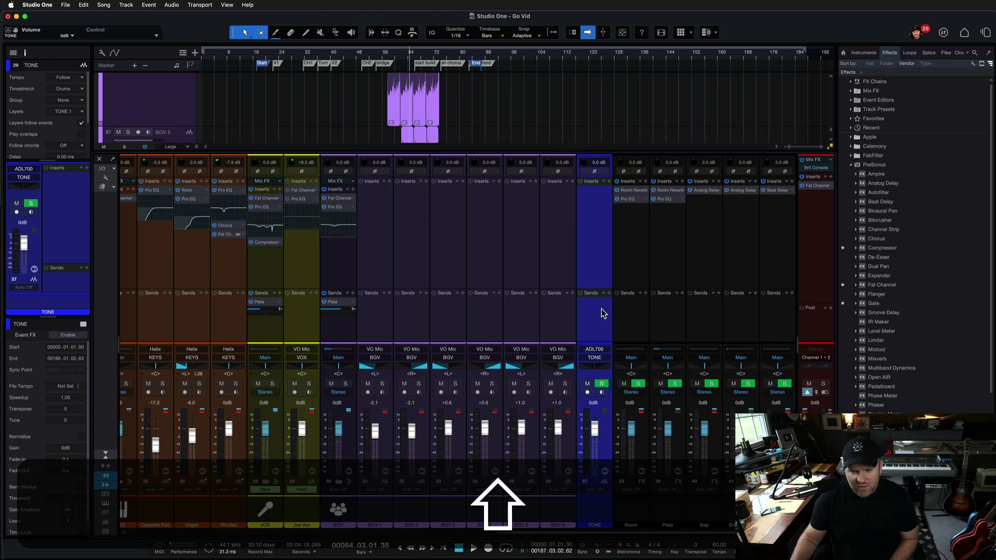
{"action": "key", "text": "space"}
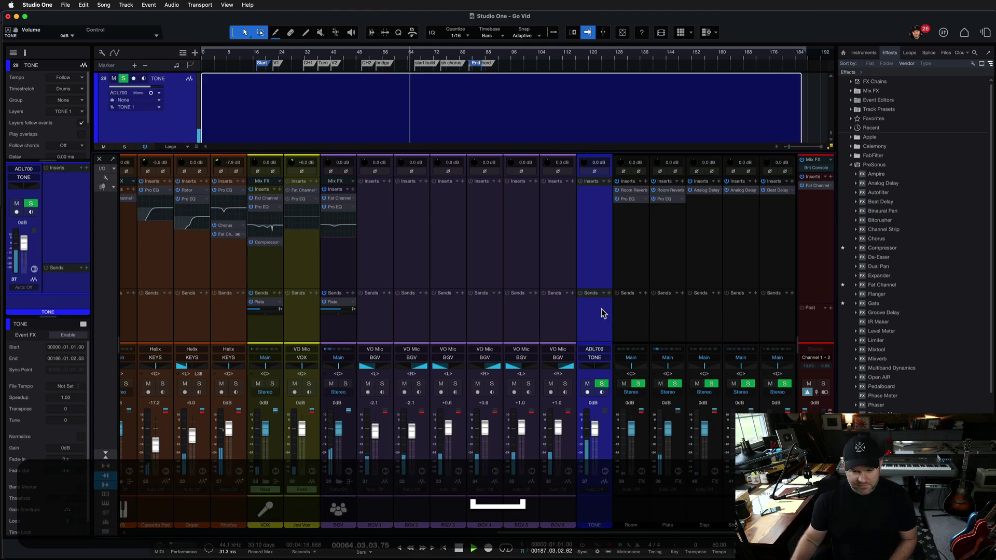
{"action": "key", "text": "ctrl"}
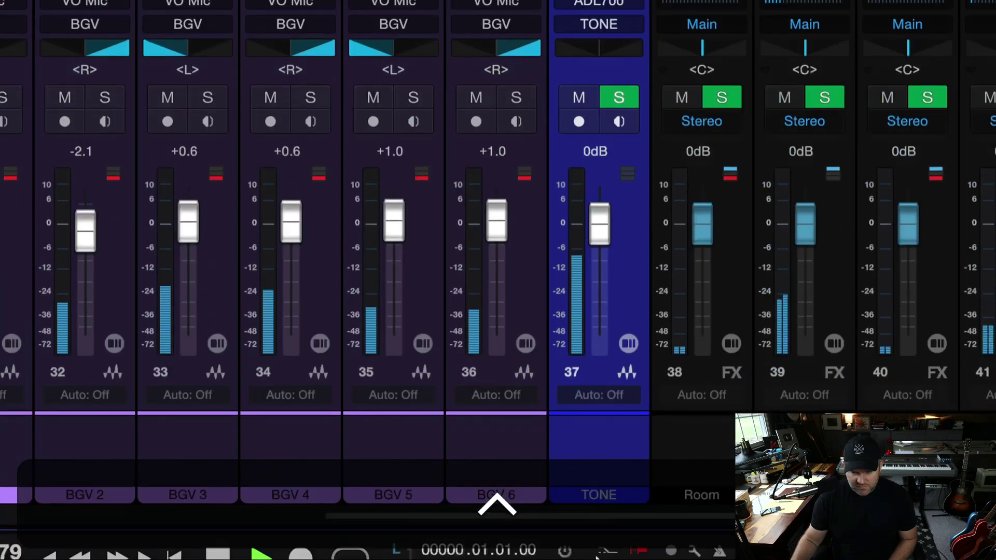
{"action": "key", "text": "space"}
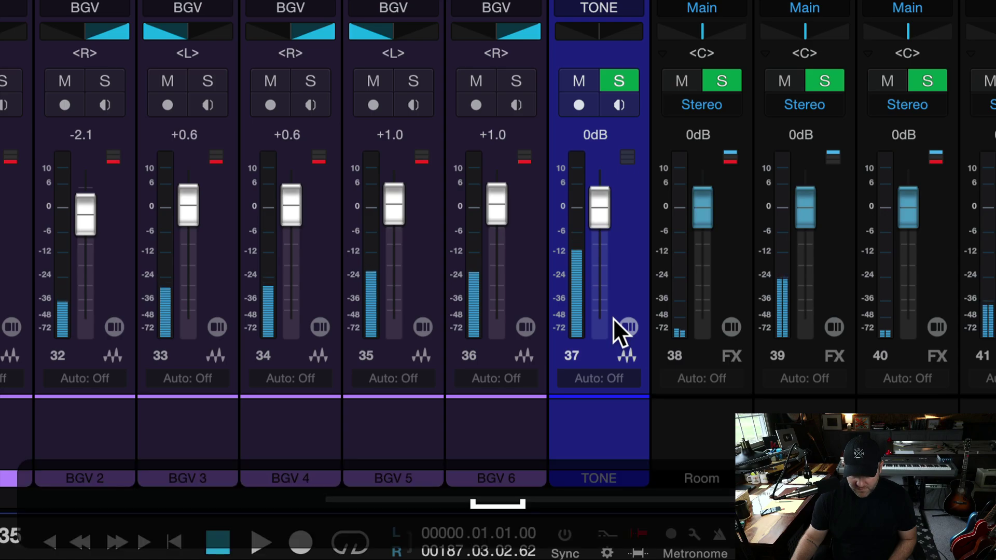
{"action": "key", "text": "ctrl"}
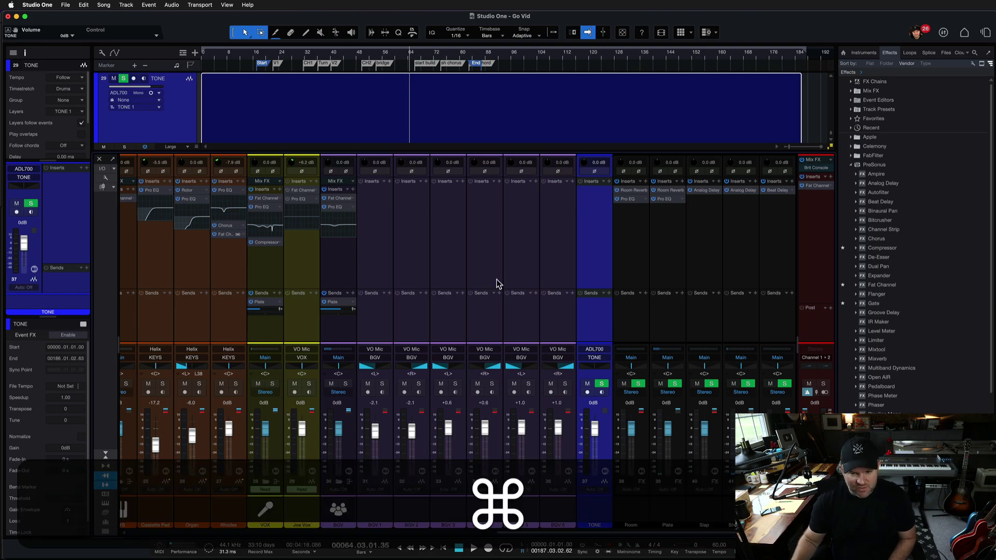
- Switch to Universal Control and set the VO channel's compressor key source to Ch. 32
{"action": "key", "text": "super+Tab"}
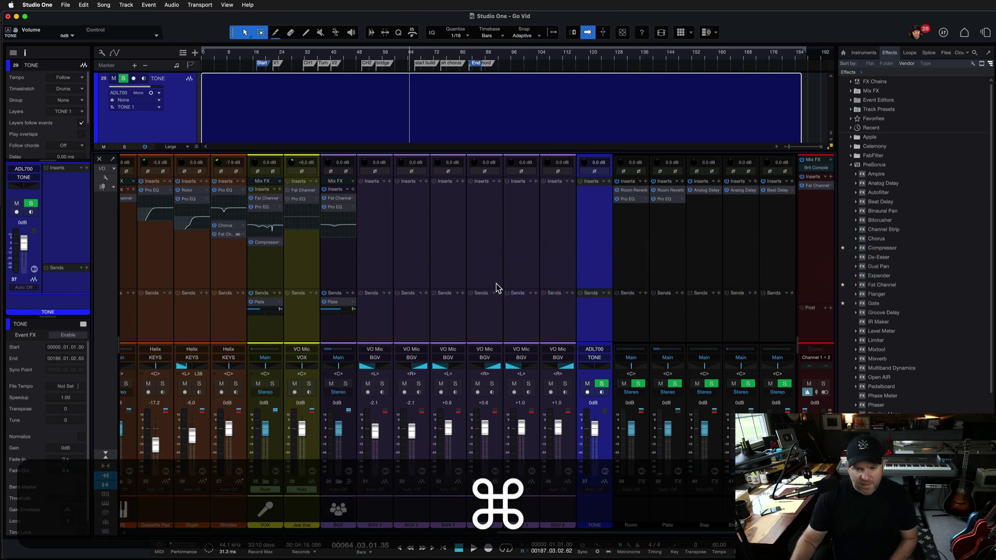
{"action": "key", "text": "super+Tab"}
{"action": "key", "text": "super+Tab"}
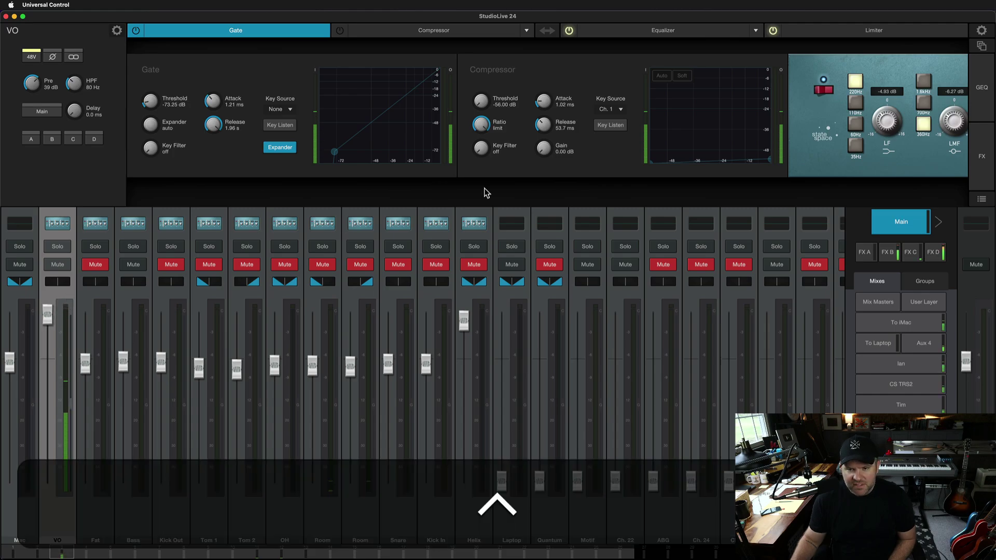
{"action": "scroll", "coordinate": [606, 102], "scroll_direction": "up", "scroll_amount": 5}
{"action": "scroll", "coordinate": [605, 101], "scroll_direction": "up", "scroll_amount": 1}
{"action": "left_click", "coordinate": [645, 121]}
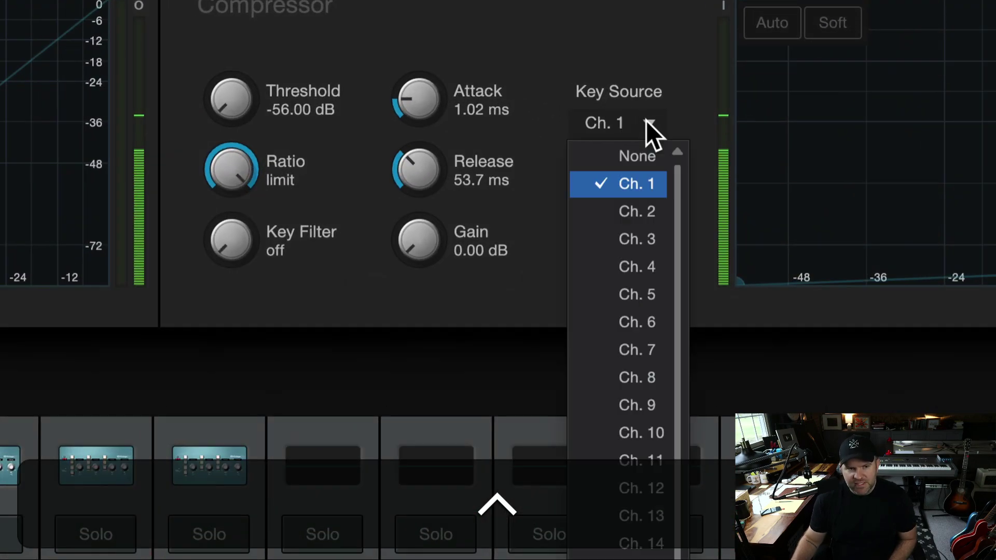
{"action": "scroll", "coordinate": [633, 247], "scroll_direction": "down", "scroll_amount": 3}
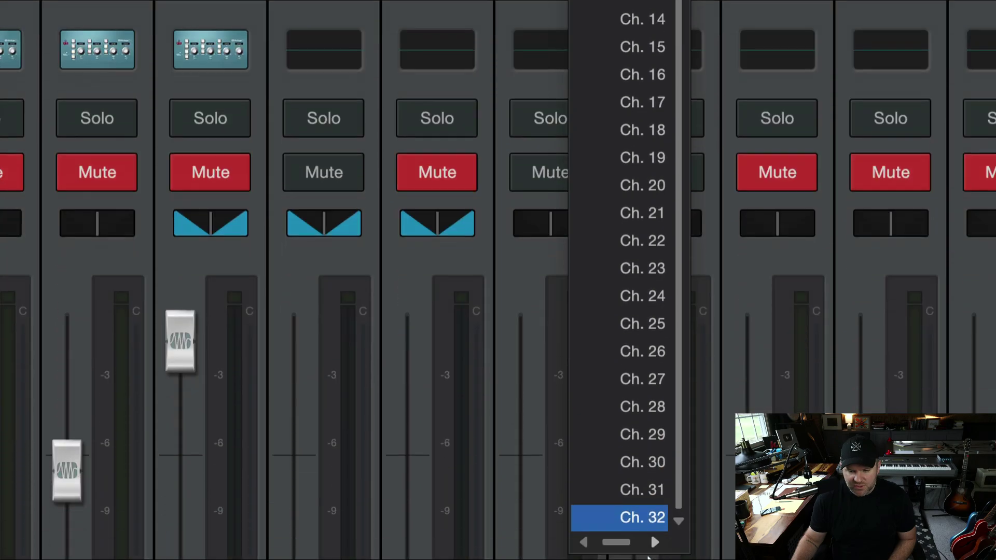
{"action": "left_click", "coordinate": [643, 517]}
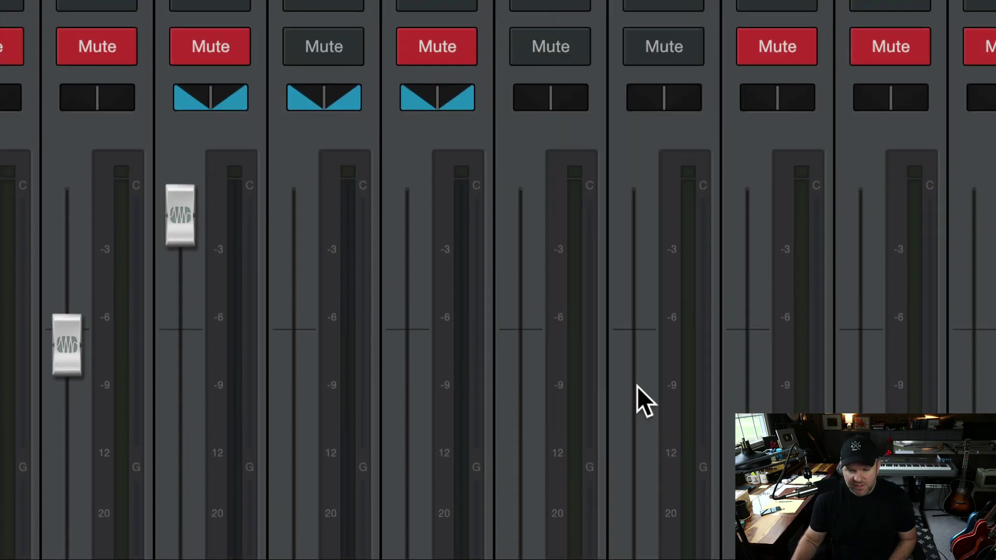
{"action": "scroll", "coordinate": [644, 400], "scroll_direction": "down", "scroll_amount": 6}
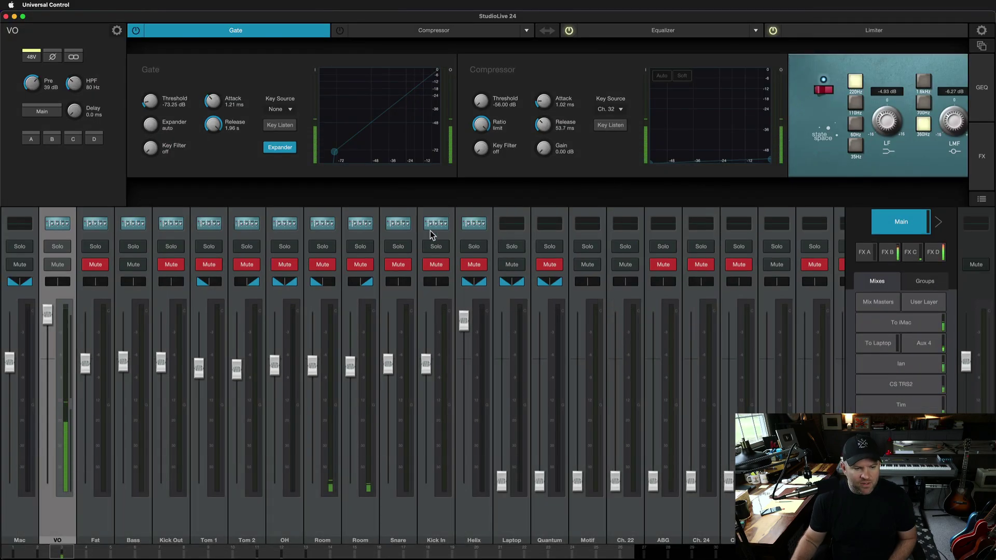
{"action": "key", "text": "super"}
{"action": "key", "text": "super+Tab"}
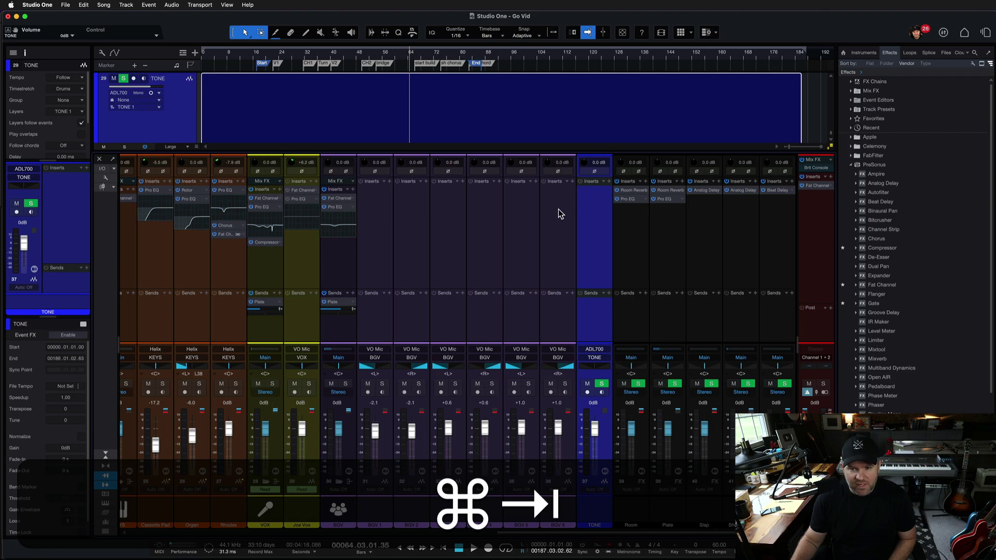
{"action": "left_click", "coordinate": [704, 62]}
{"action": "key", "text": "super+Tab"}
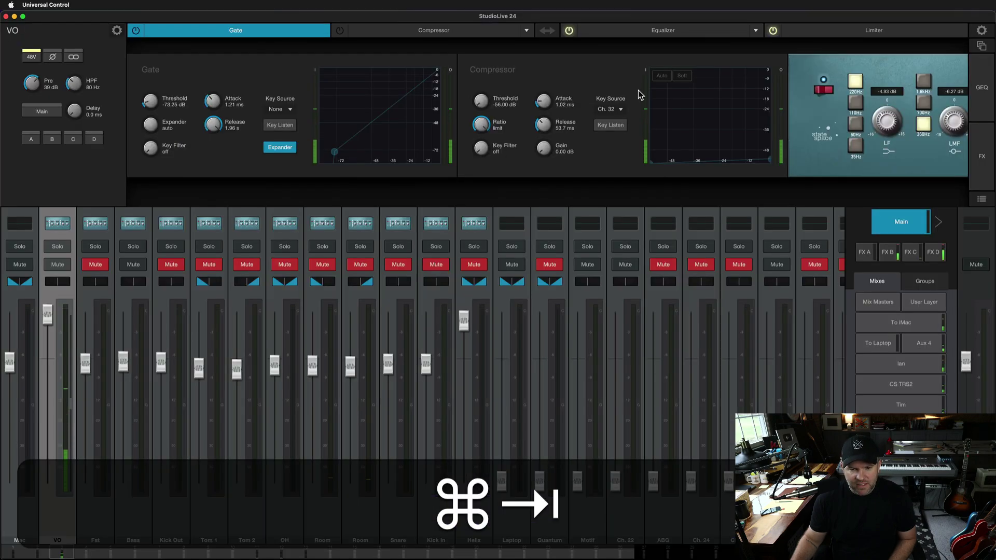
{"action": "key", "text": "super+Tab"}
{"action": "key", "text": "super+Tab"}
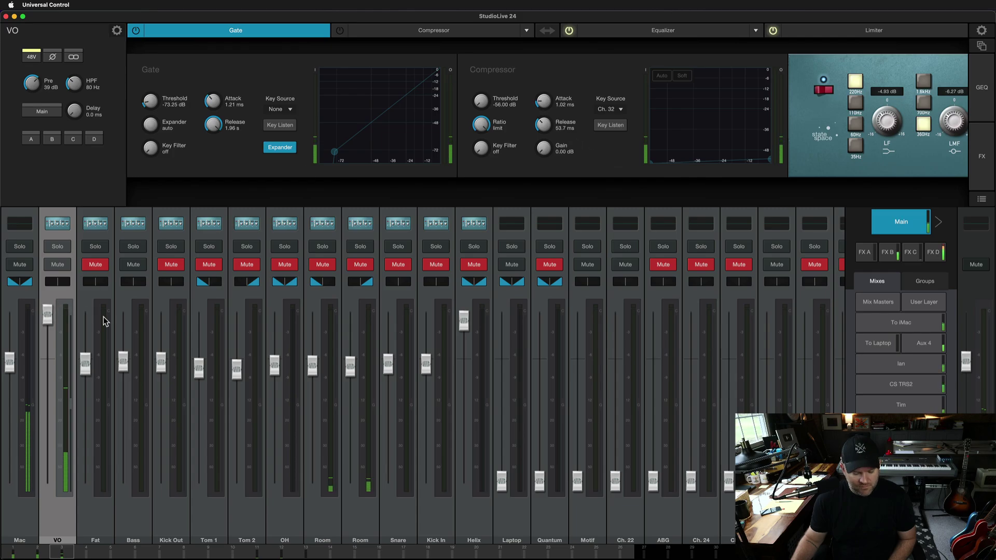
- Play the tone in Studio One and check the VO compressor's gain reduction in Universal Control
{"action": "key", "text": "super+Tab"}
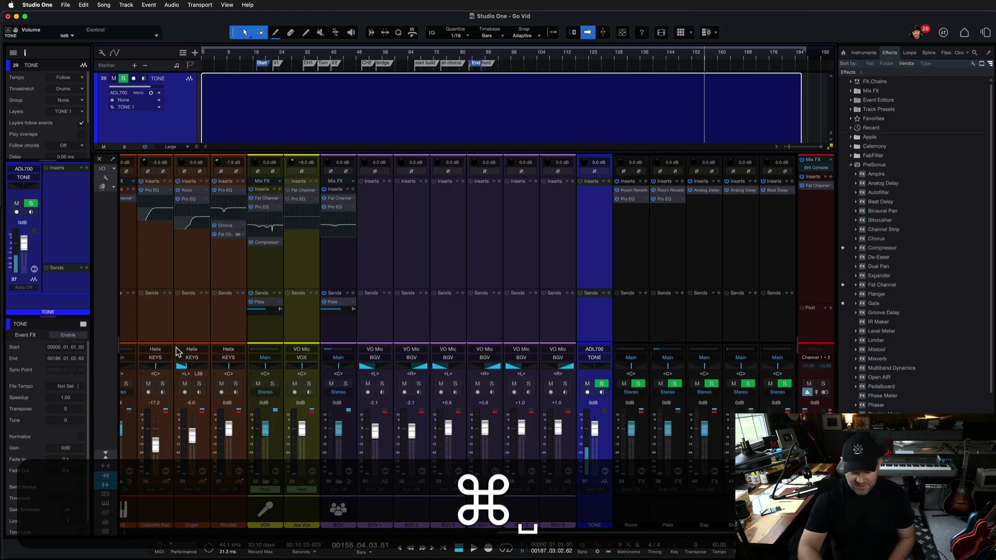
{"action": "key", "text": "super+Tab"}
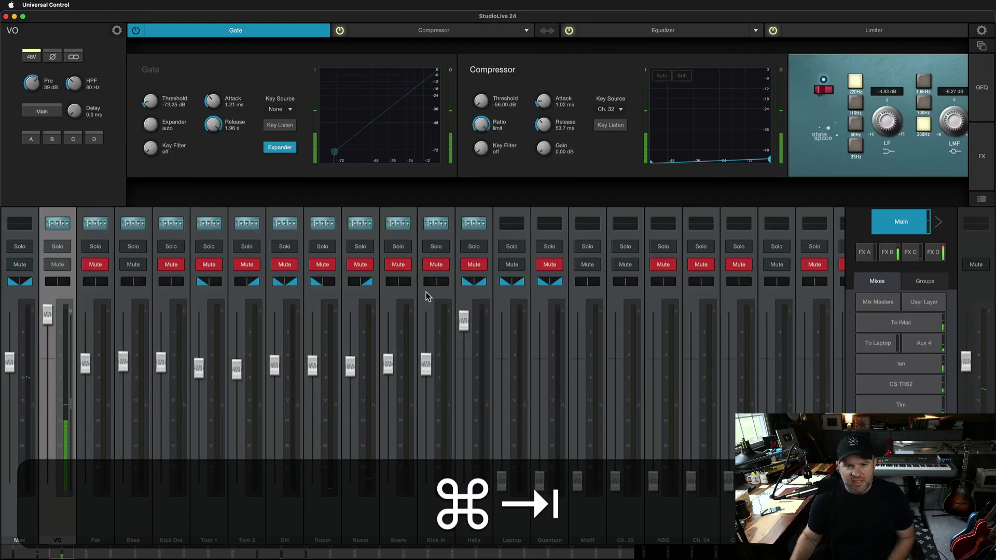
{"action": "key", "text": "space"}
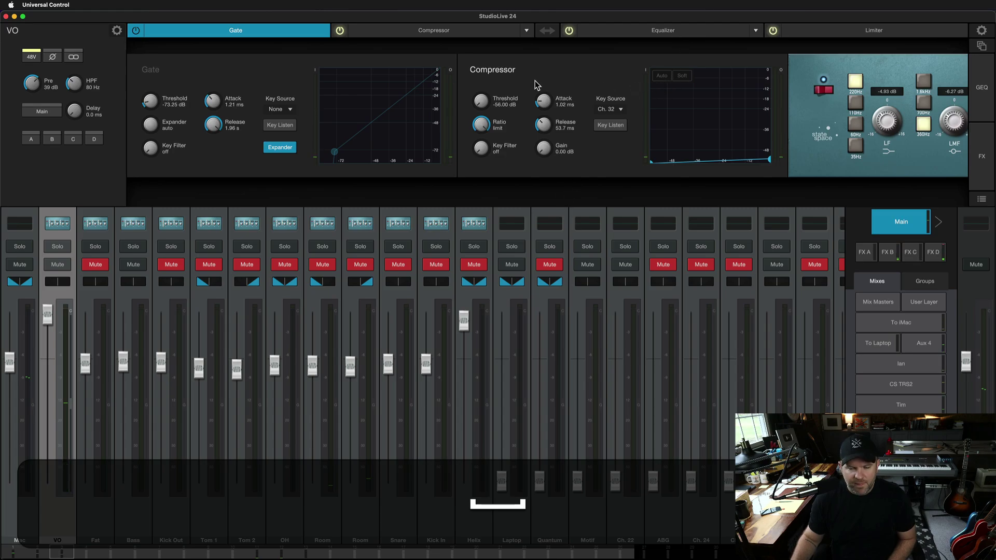
{"action": "key", "text": "super+Tab"}
{"action": "key", "text": "space"}
{"action": "key", "text": "super+Tab"}
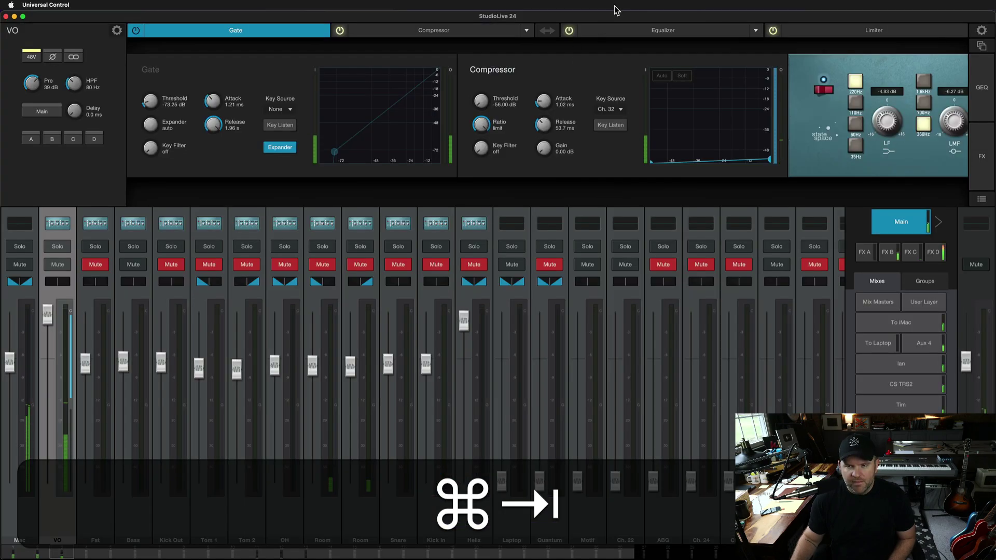
- Arrange the Studio One window below the StudioLive channel processing so the song and the VO compressor are both in view
{"action": "mouse_move", "coordinate": [614, 17]}
{"action": "left_mouse_down"}
{"action": "mouse_move", "coordinate": [603, 206]}
{"action": "mouse_move", "coordinate": [636, 34]}
{"action": "mouse_move", "coordinate": [625, 17]}
{"action": "left_mouse_up"}
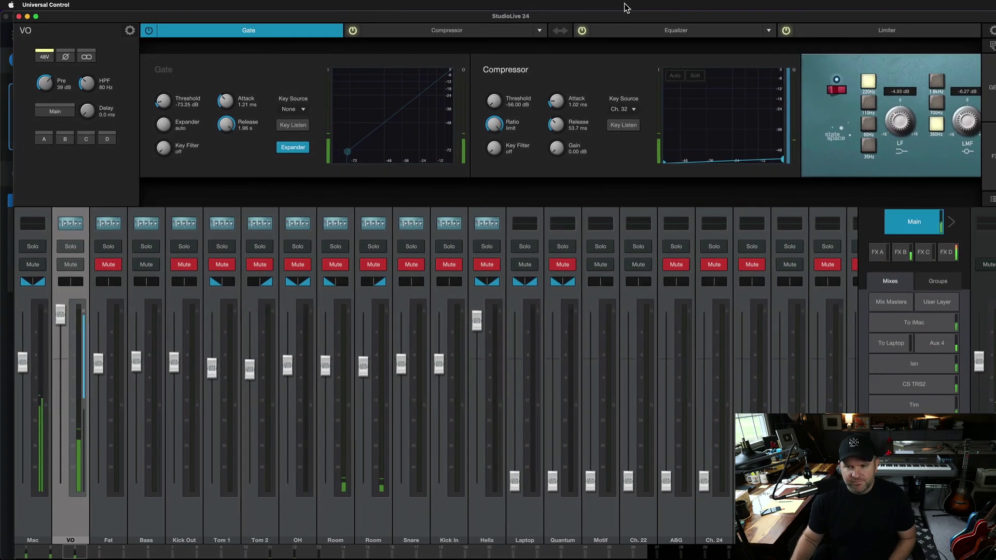
{"action": "key", "text": "super+Tab"}
{"action": "key", "text": "super+Tab"}
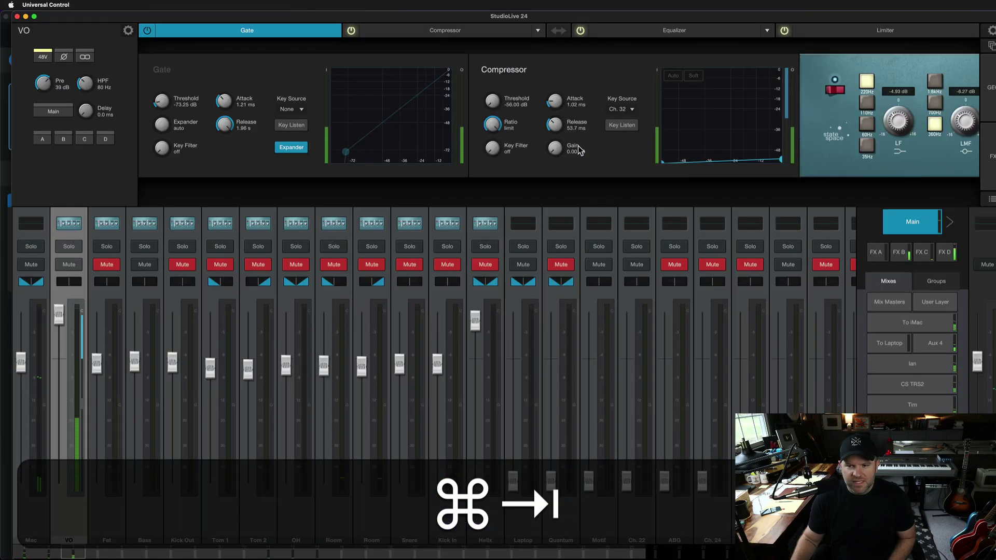
{"action": "key", "text": "super+Tab"}
{"action": "double_click", "coordinate": [660, 20]}
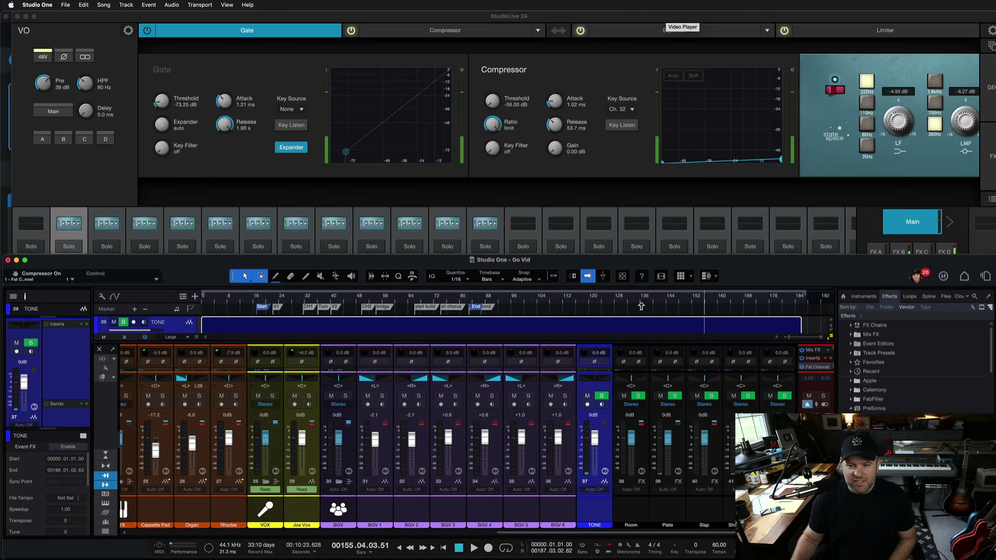
{"action": "left_click_drag", "start_coordinate": [643, 256], "coordinate": [648, 184]}
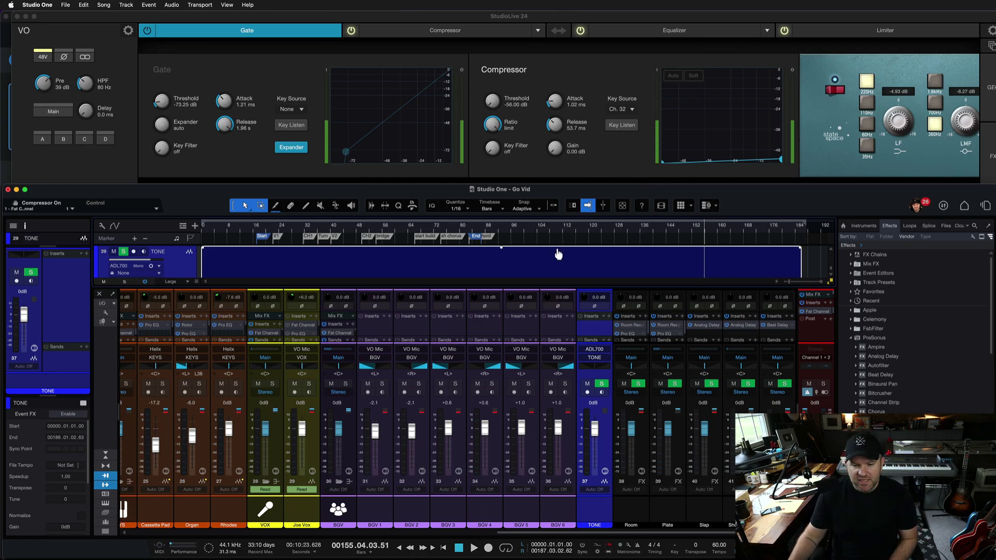
- Play the tone briefly from about bar 171 while watching the VO compressor's gain reduction, and stop playback
{"action": "left_click", "coordinate": [756, 233]}
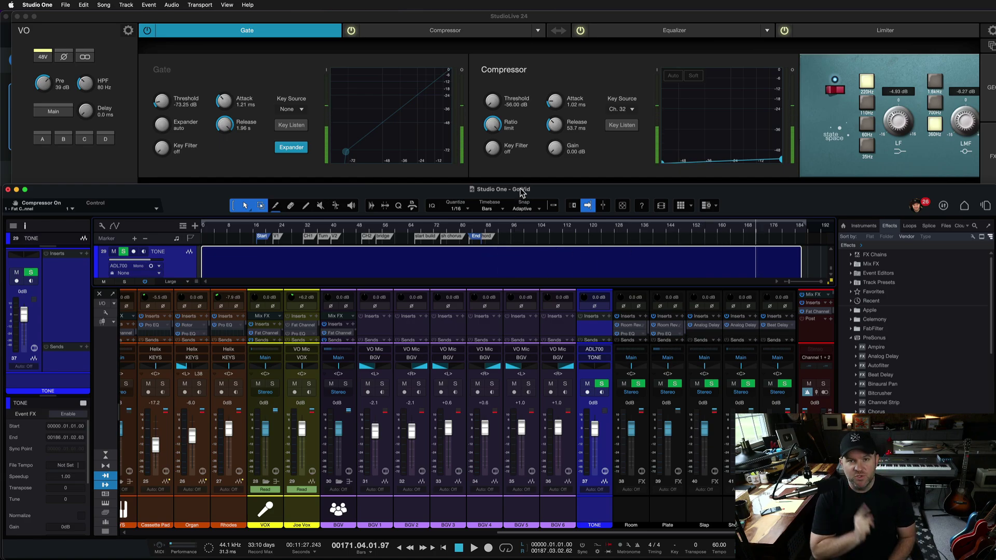
{"action": "key", "text": "space"}
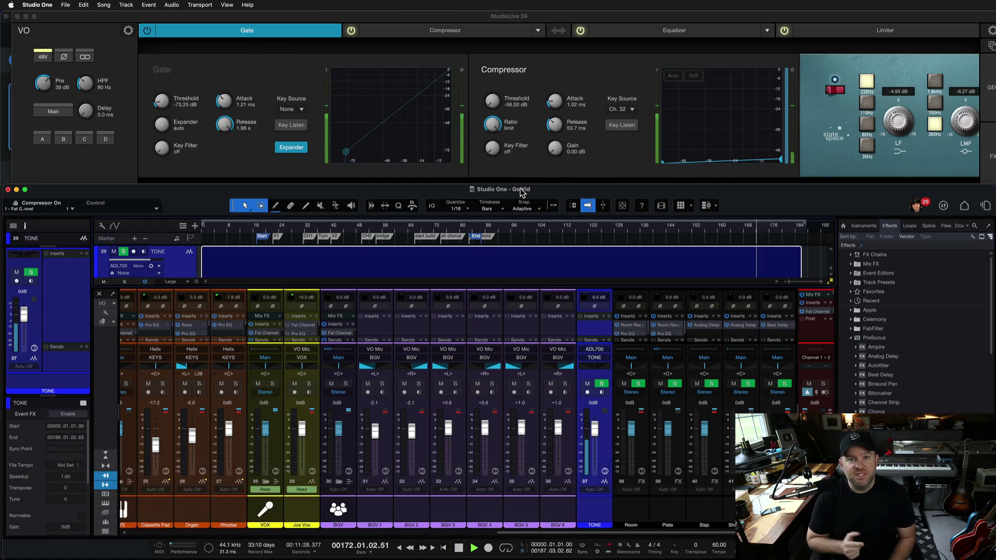
{"action": "key", "text": "space"}
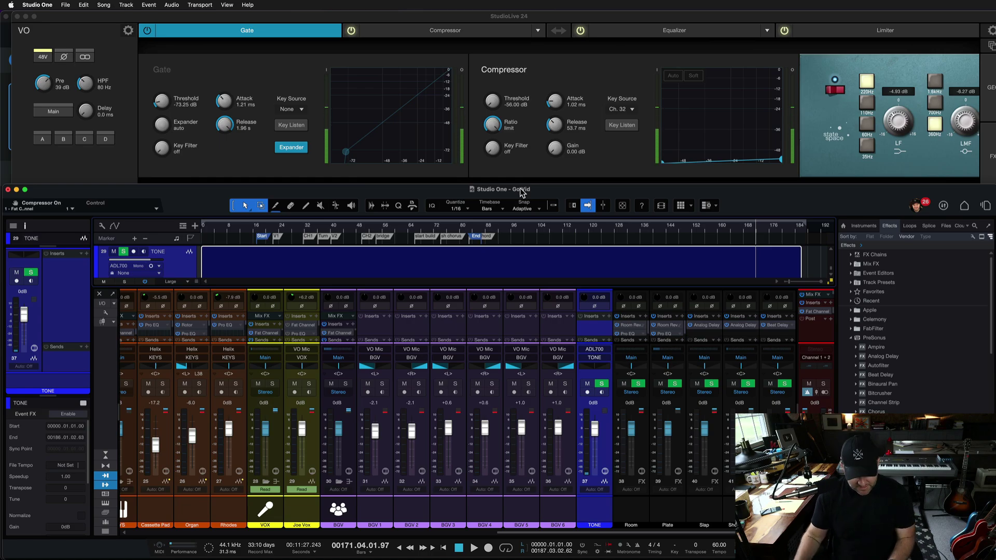
- Hide the mix console and enlarge the Studio One window to fill the screen height again
{"action": "key", "text": "F3"}
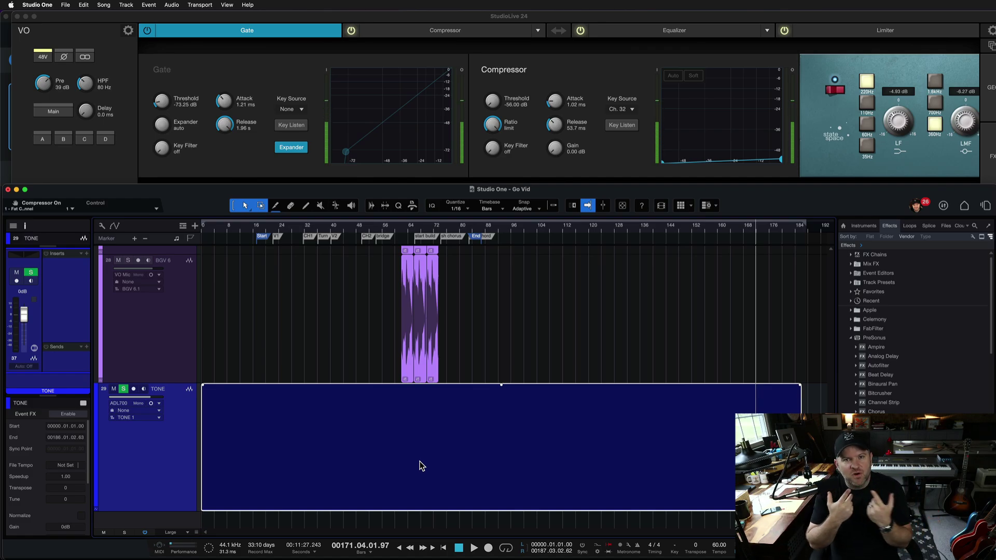
{"action": "left_click", "coordinate": [576, 60]}
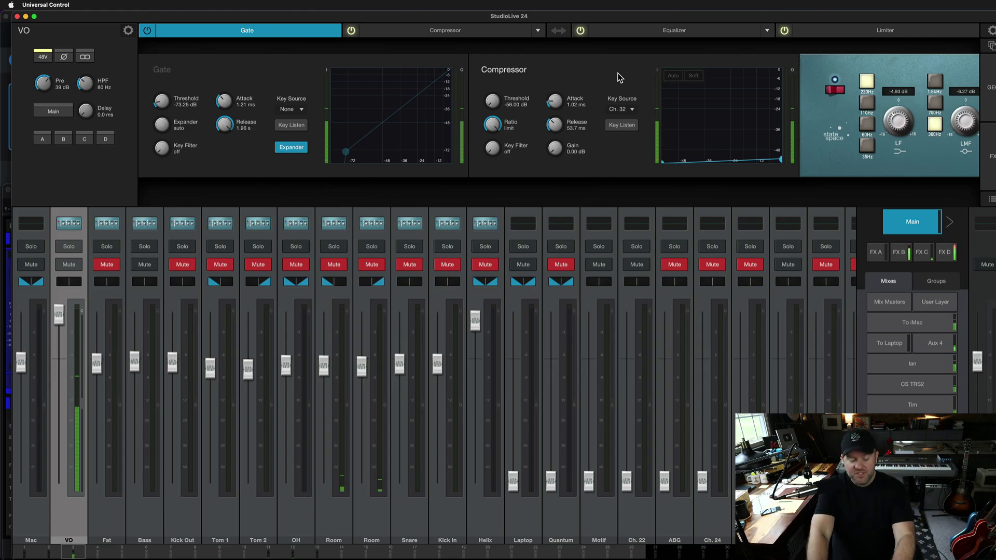
{"action": "key", "text": "super+Tab"}
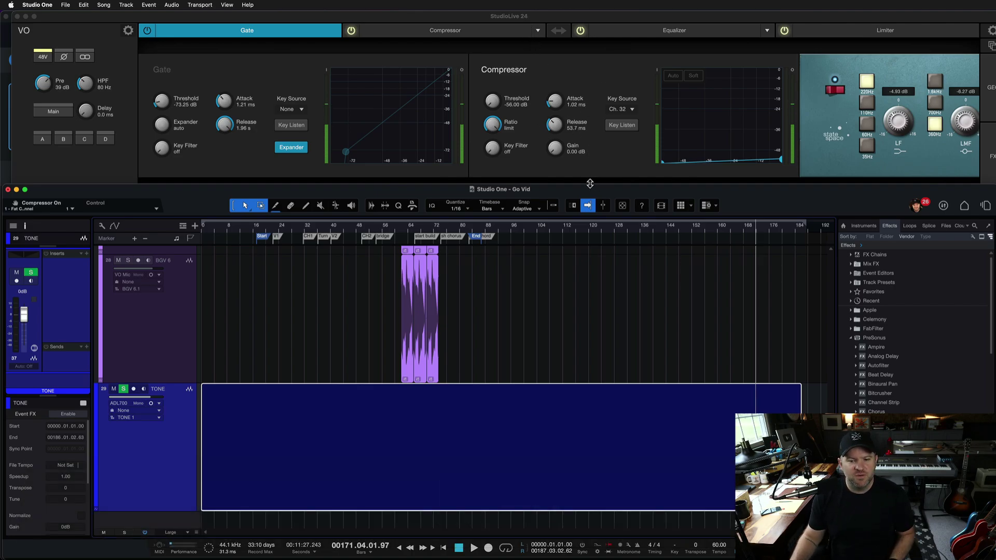
{"action": "left_click_drag", "start_coordinate": [590, 193], "coordinate": [592, 15]}
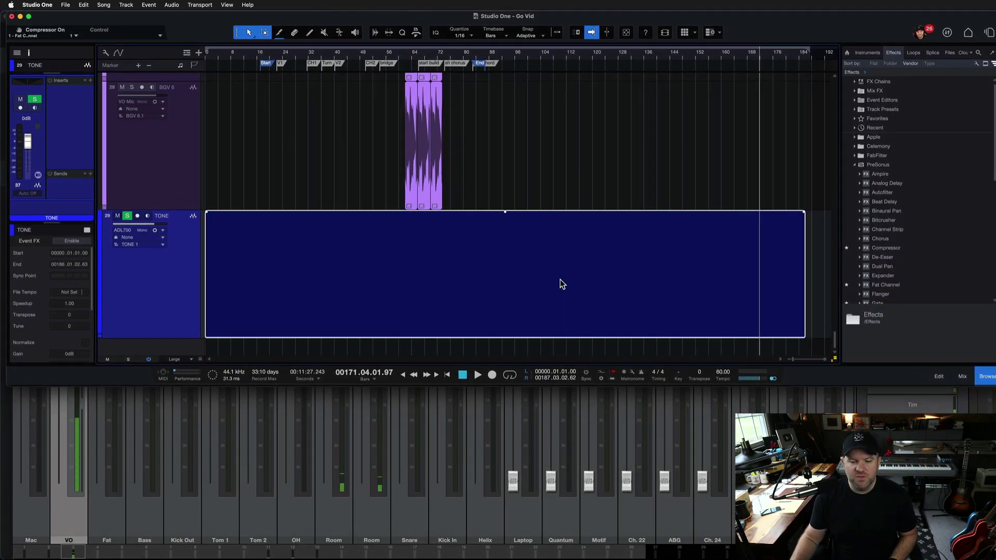
{"action": "double_click", "coordinate": [544, 387]}
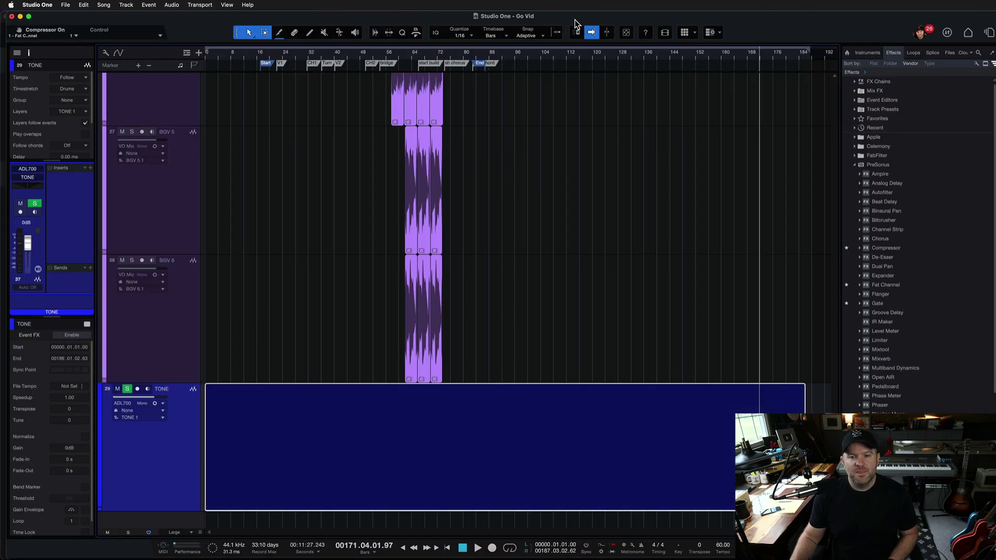